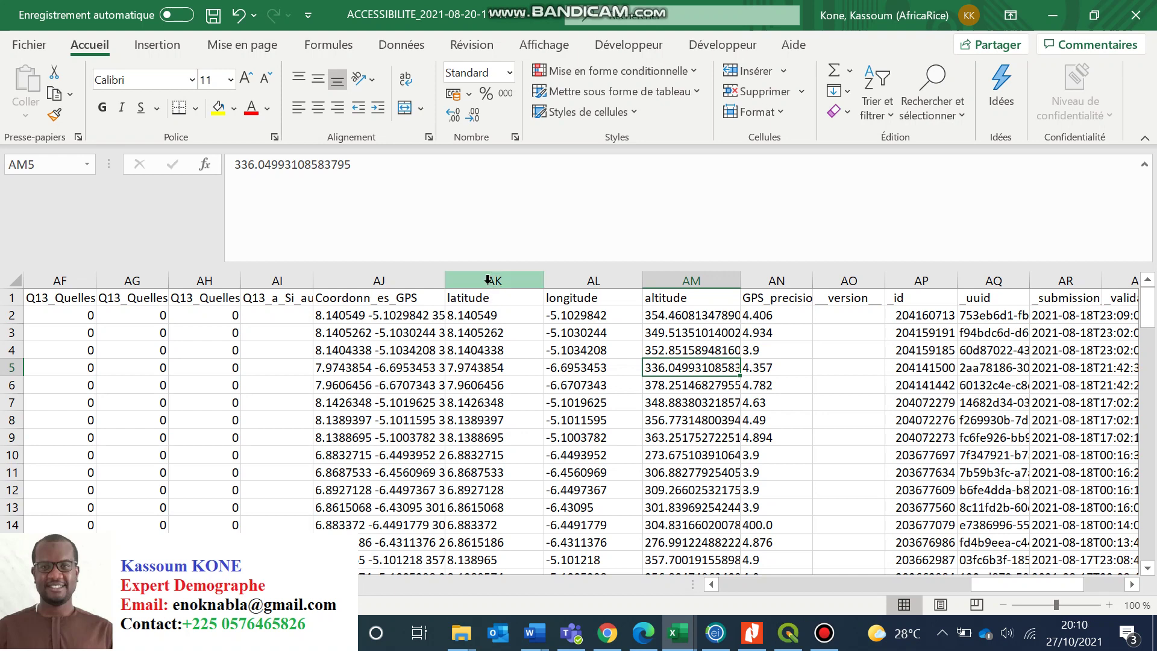
Step: Examine the survey columns of the ACCESSIBILITE sheet, from the region and district fields across to the GPS coordinate columns
{"action": "left_click_drag", "start_coordinate": [488, 279], "coordinate": [676, 272]}
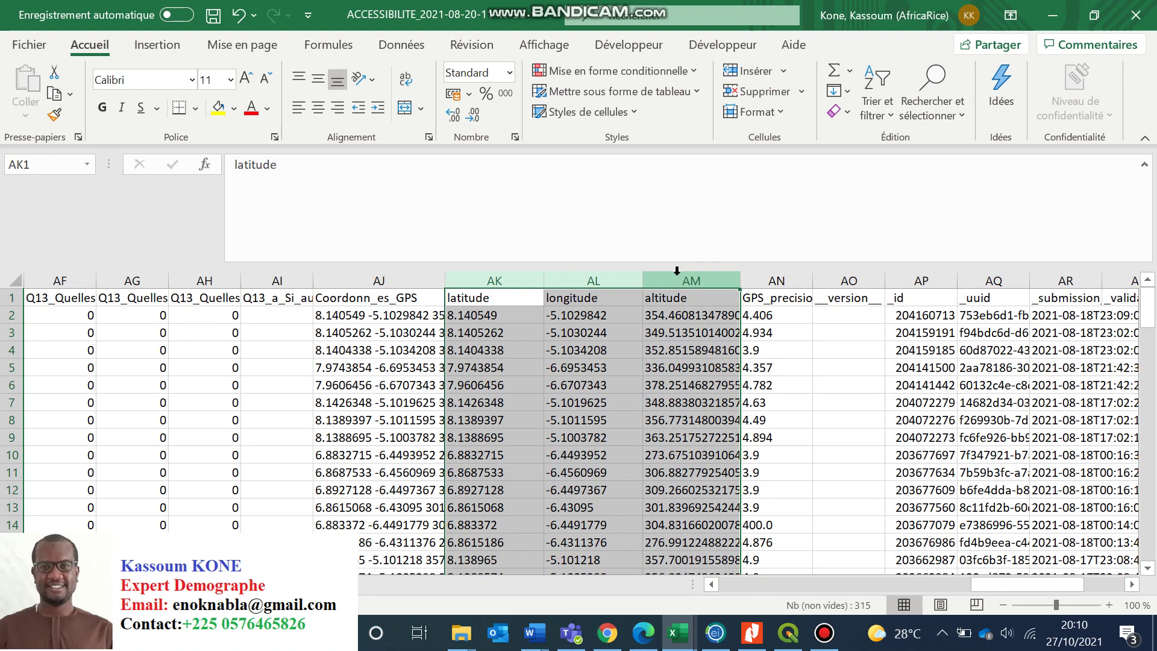
{"action": "left_click", "coordinate": [676, 272]}
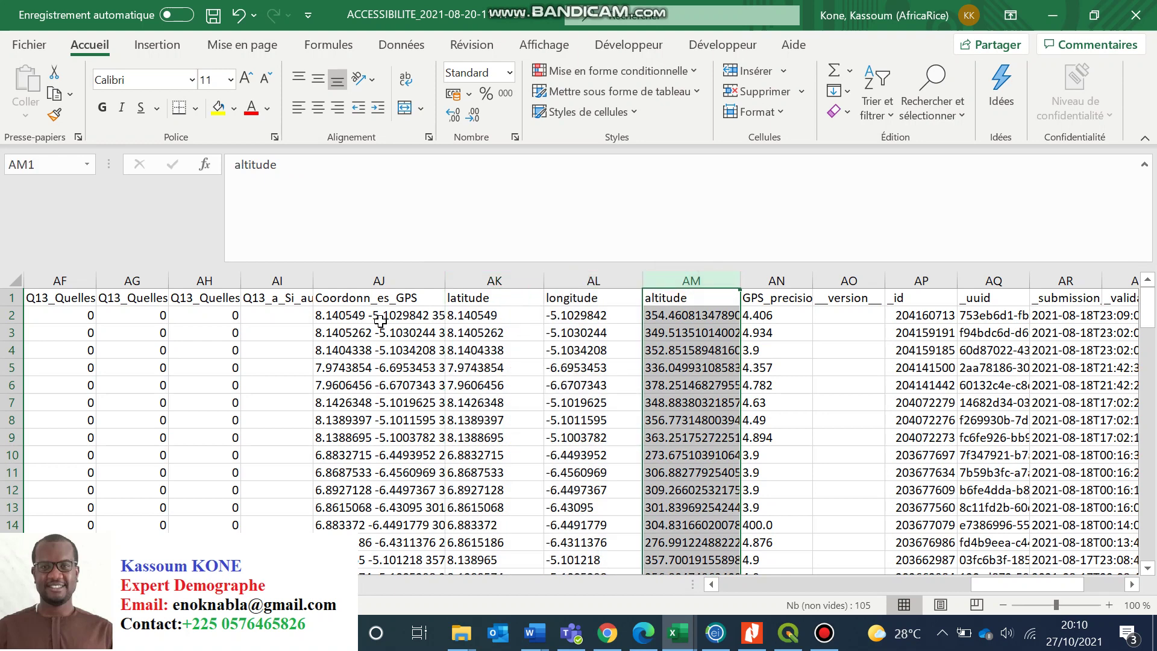
{"action": "scroll", "coordinate": [381, 338], "scroll_direction": "left", "scroll_amount": 10}
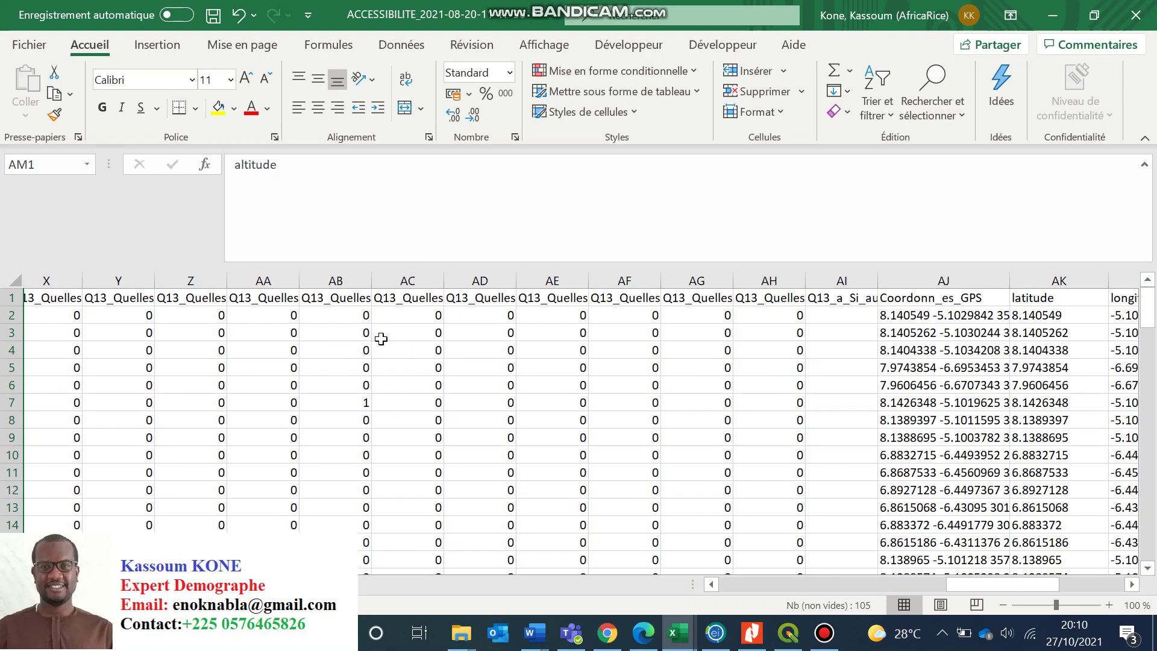
{"action": "scroll", "coordinate": [381, 339], "scroll_direction": "left", "scroll_amount": 6}
{"action": "scroll", "coordinate": [381, 339], "scroll_direction": "right", "scroll_amount": 9}
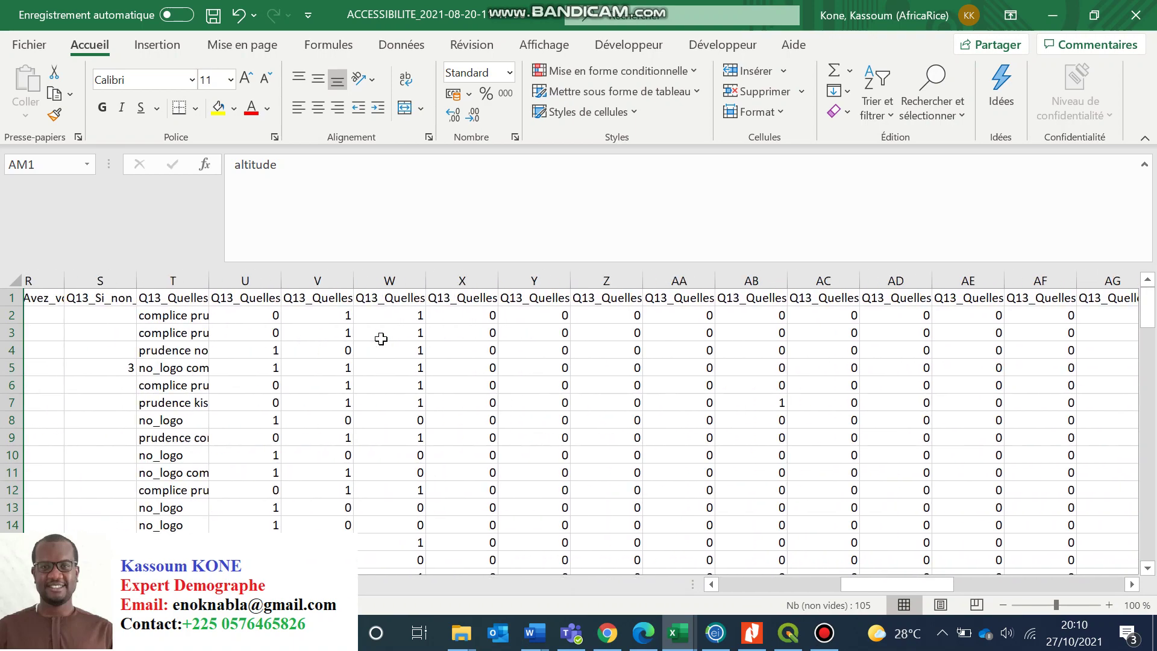
{"action": "scroll", "coordinate": [381, 338], "scroll_direction": "left", "scroll_amount": 4}
{"action": "scroll", "coordinate": [381, 338], "scroll_direction": "left", "scroll_amount": 10}
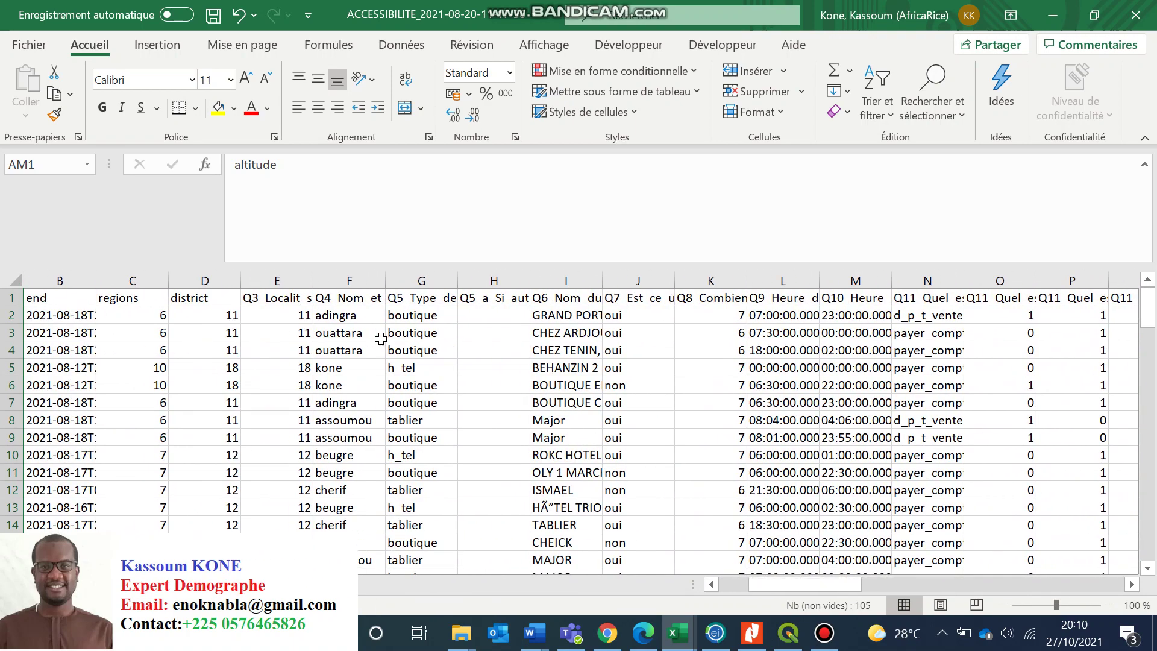
{"action": "scroll", "coordinate": [381, 338], "scroll_direction": "right", "scroll_amount": 1}
{"action": "scroll", "coordinate": [381, 338], "scroll_direction": "right", "scroll_amount": 8}
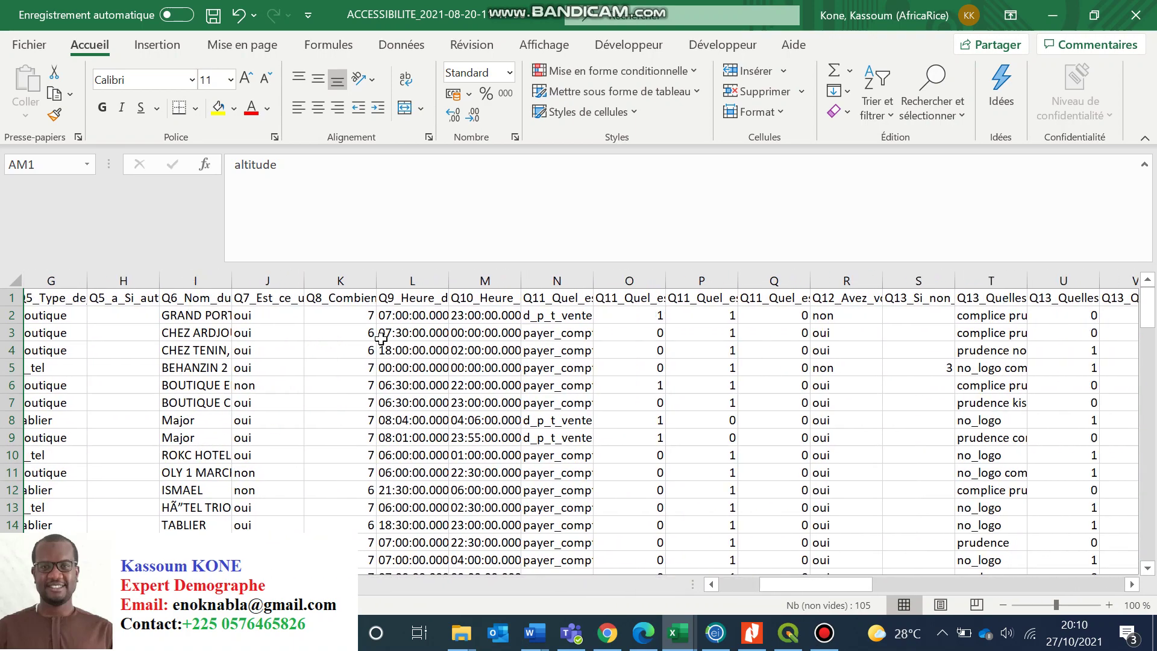
{"action": "scroll", "coordinate": [381, 339], "scroll_direction": "right", "scroll_amount": 5}
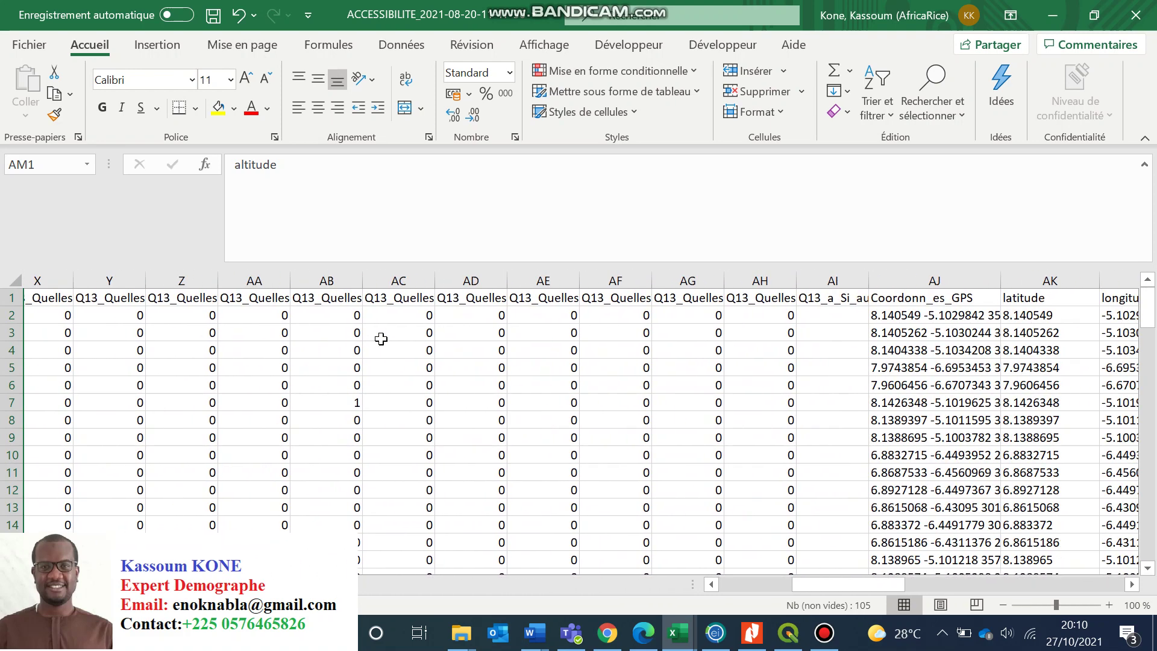
{"action": "scroll", "coordinate": [381, 339], "scroll_direction": "right", "scroll_amount": 3}
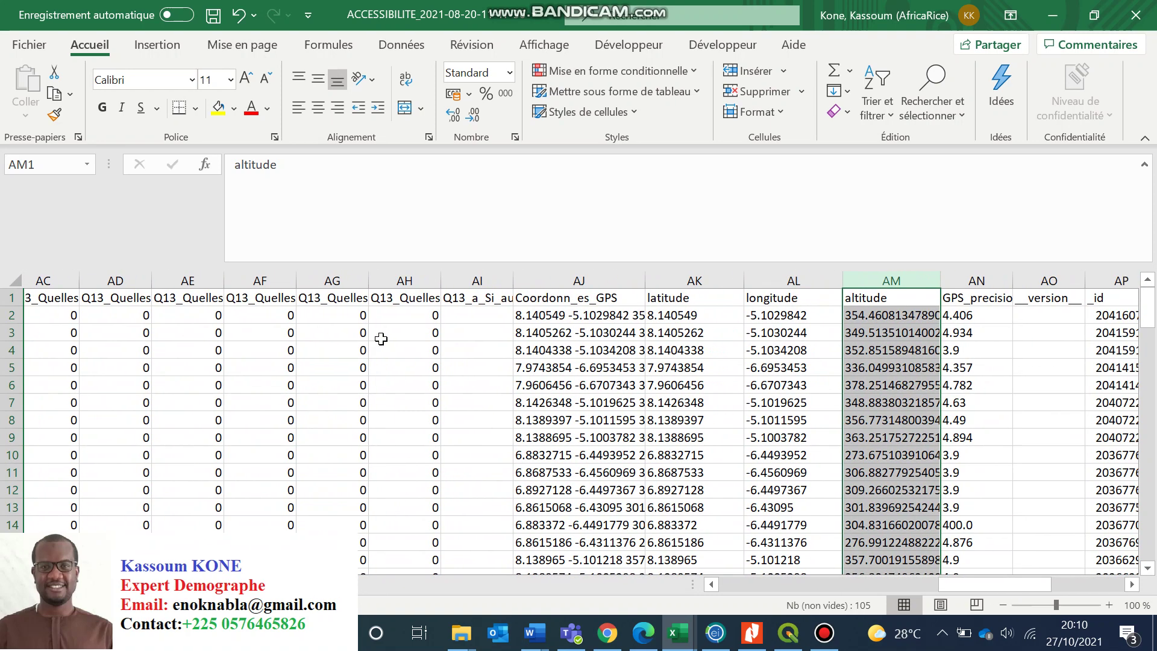
{"action": "scroll", "coordinate": [380, 339], "scroll_direction": "right", "scroll_amount": 2}
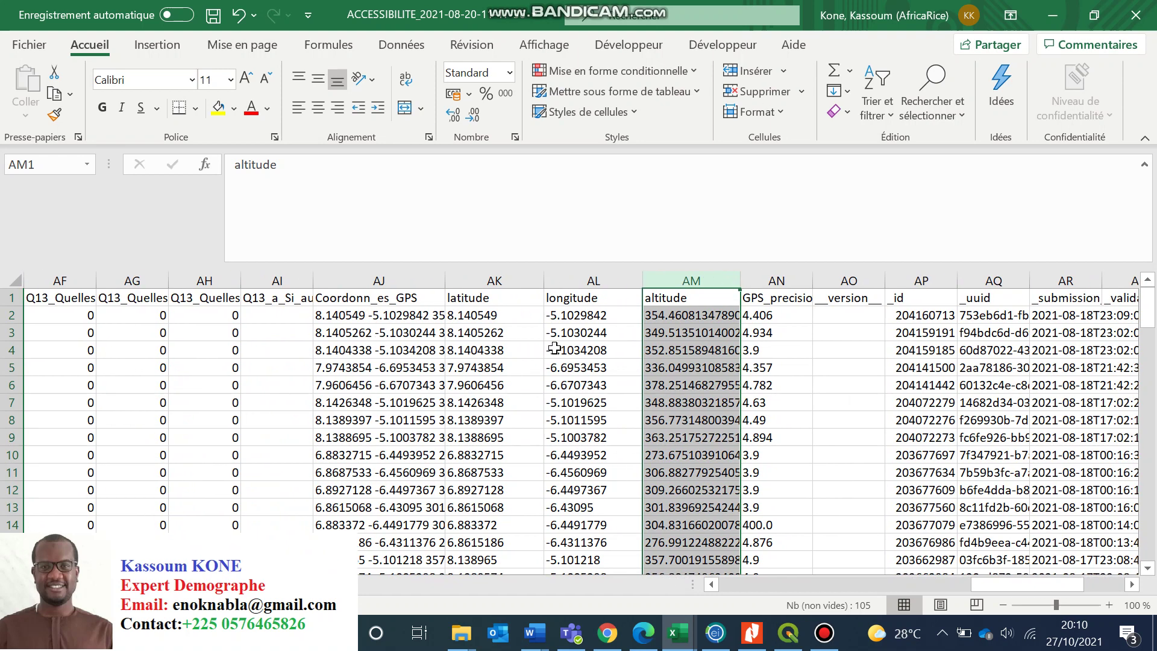
Step: Examine the Coordonn_es_GPS column and the separate latitude, longitude and altitude columns
{"action": "left_click", "coordinate": [522, 301]}
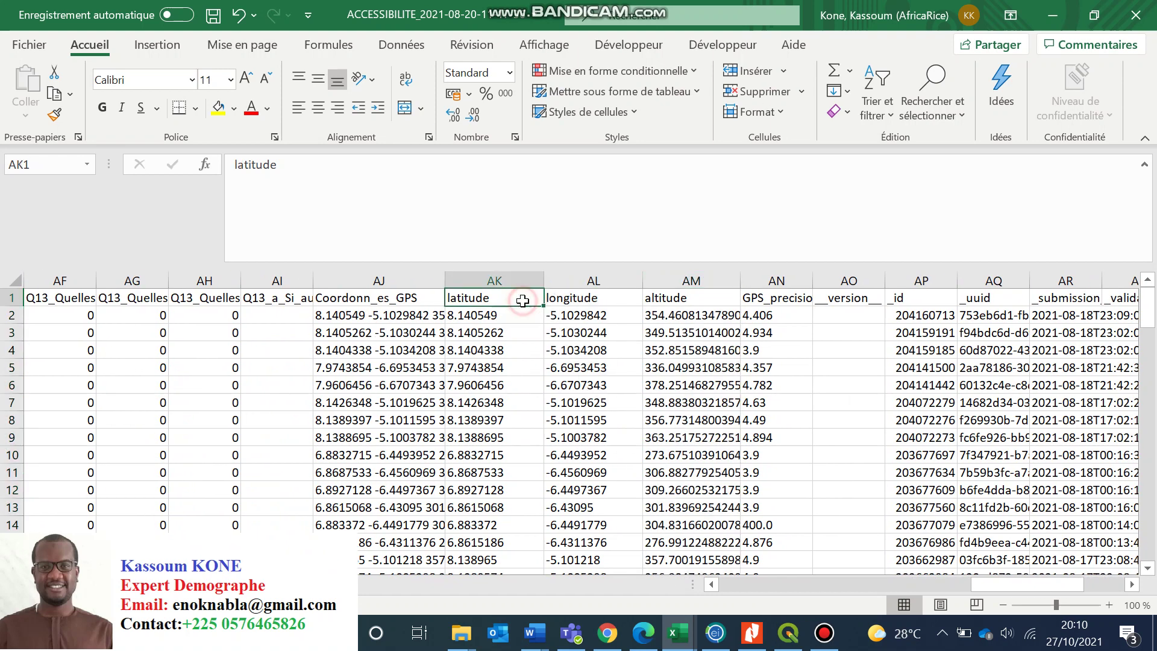
{"action": "left_click", "coordinate": [582, 296]}
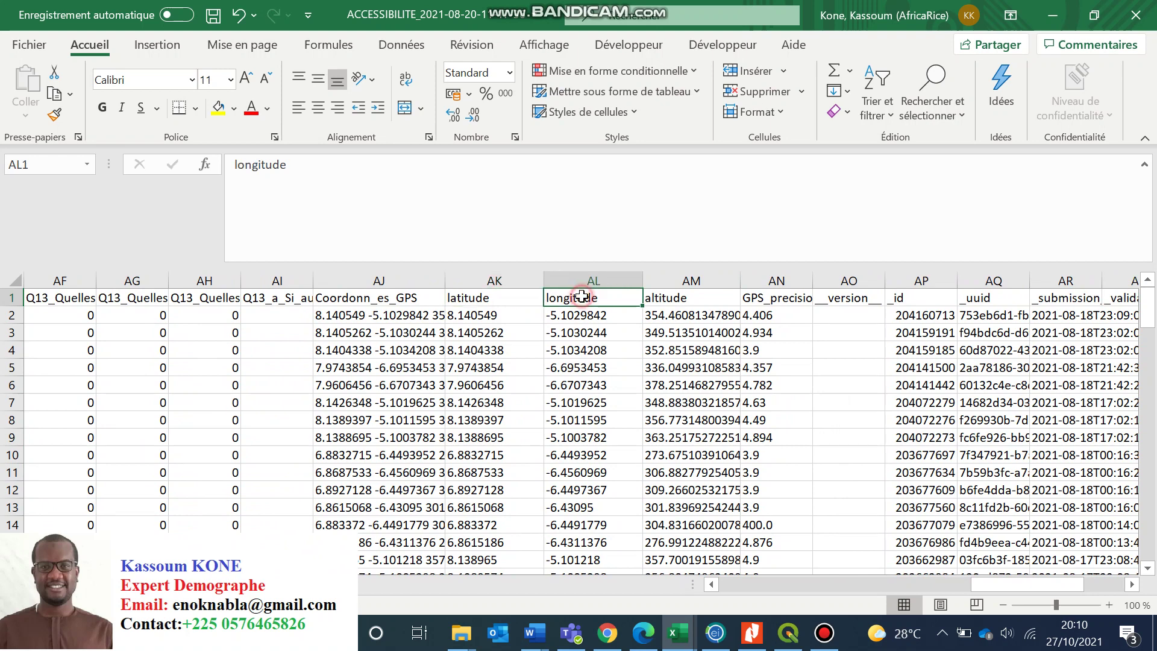
{"action": "left_click", "coordinate": [683, 300]}
{"action": "left_click", "coordinate": [402, 301]}
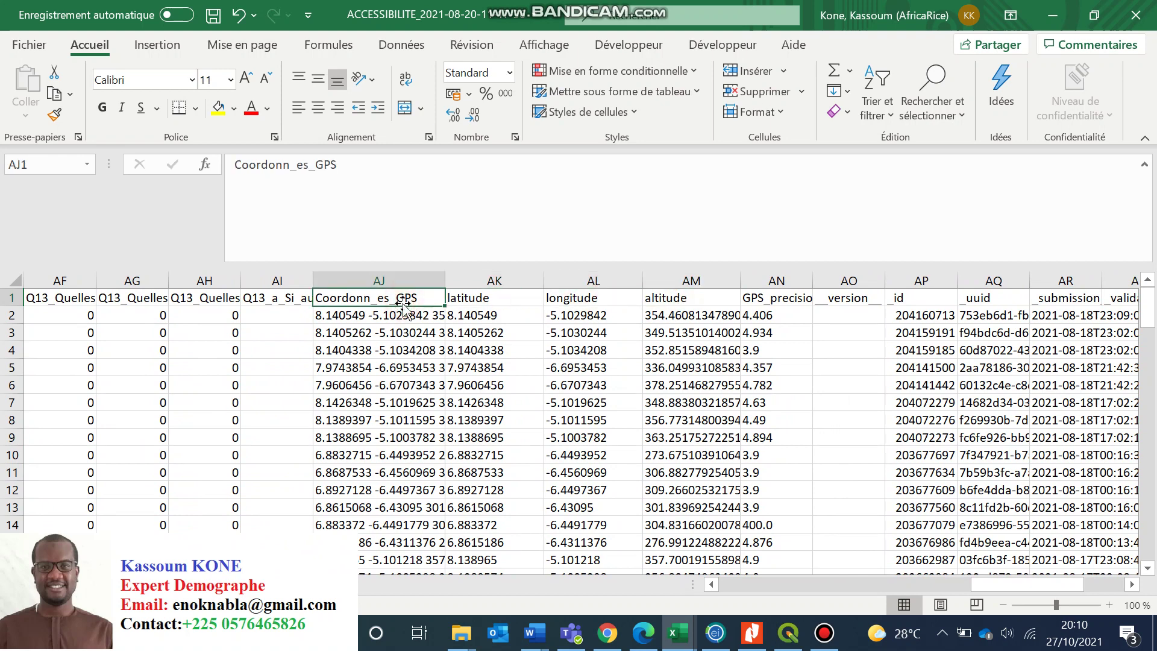
{"action": "left_click", "coordinate": [402, 315]}
{"action": "left_click", "coordinate": [432, 301]}
{"action": "left_click", "coordinate": [509, 298]}
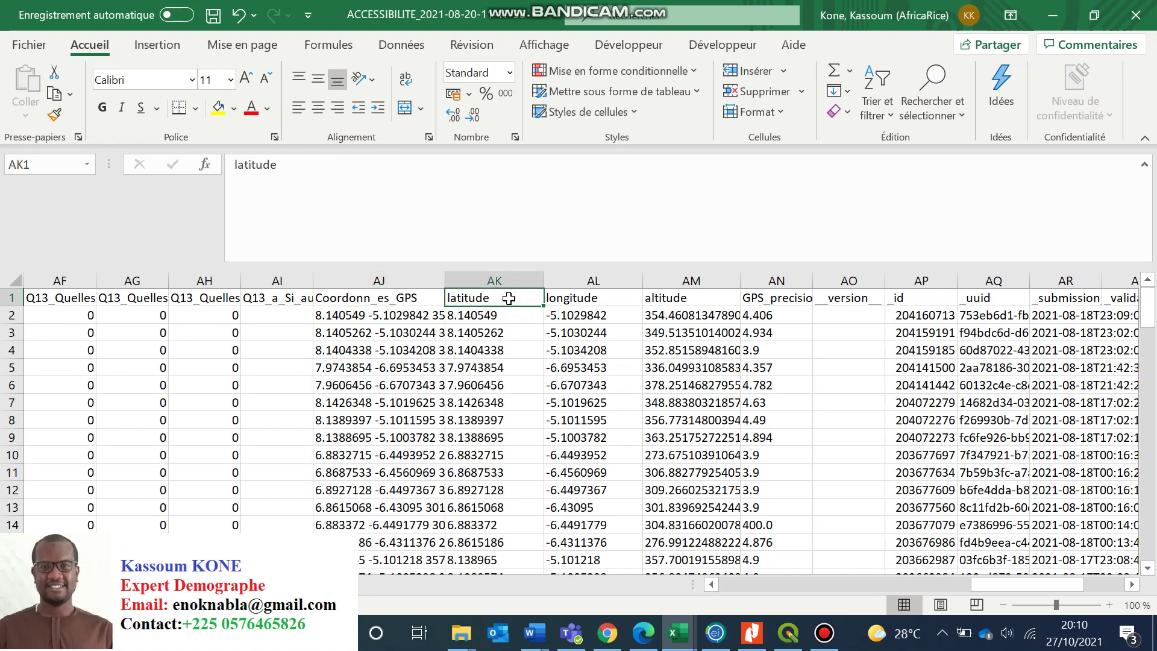
{"action": "left_click", "coordinate": [563, 298]}
{"action": "left_click", "coordinate": [656, 297]}
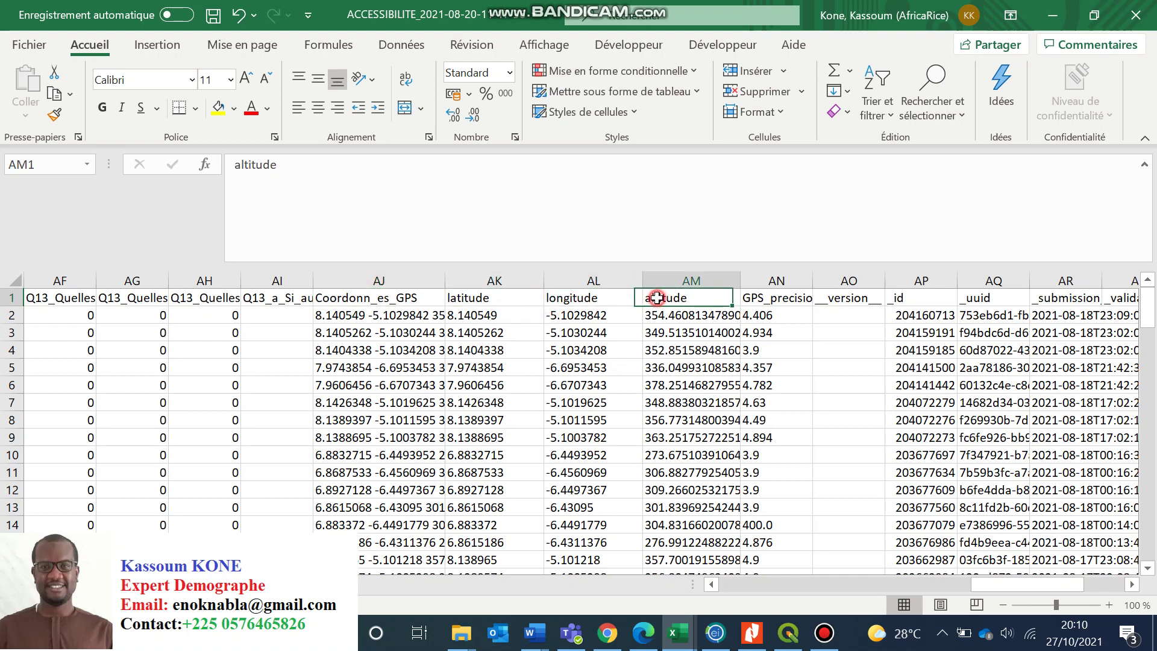
{"action": "left_click", "coordinate": [512, 299]}
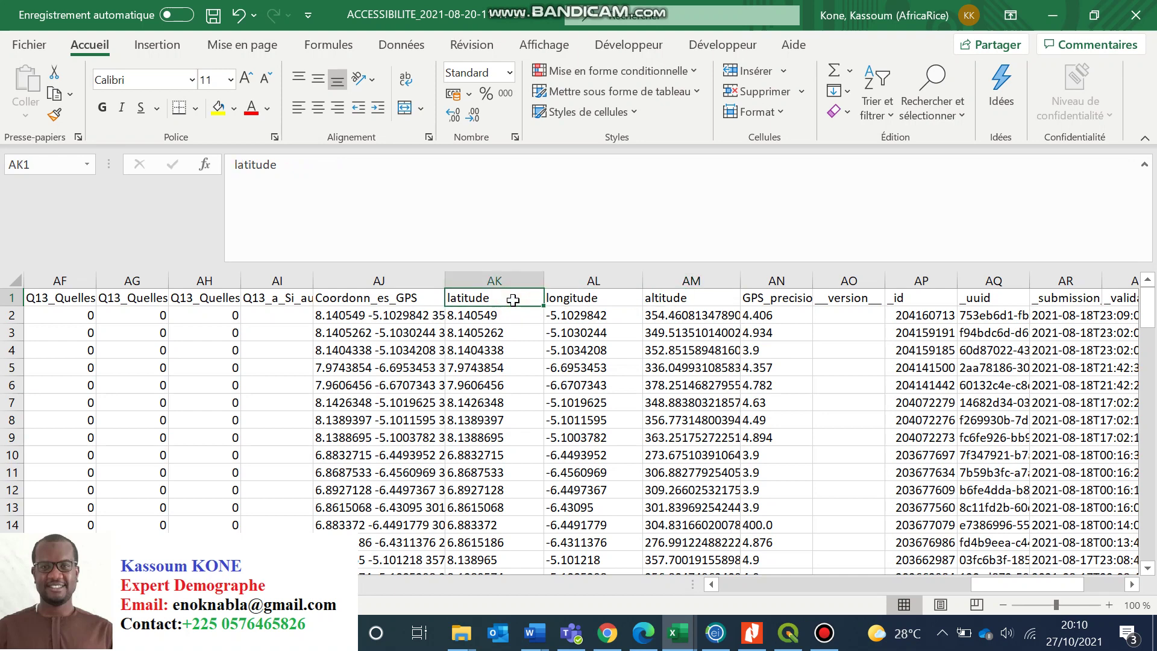
{"action": "left_click", "coordinate": [571, 297]}
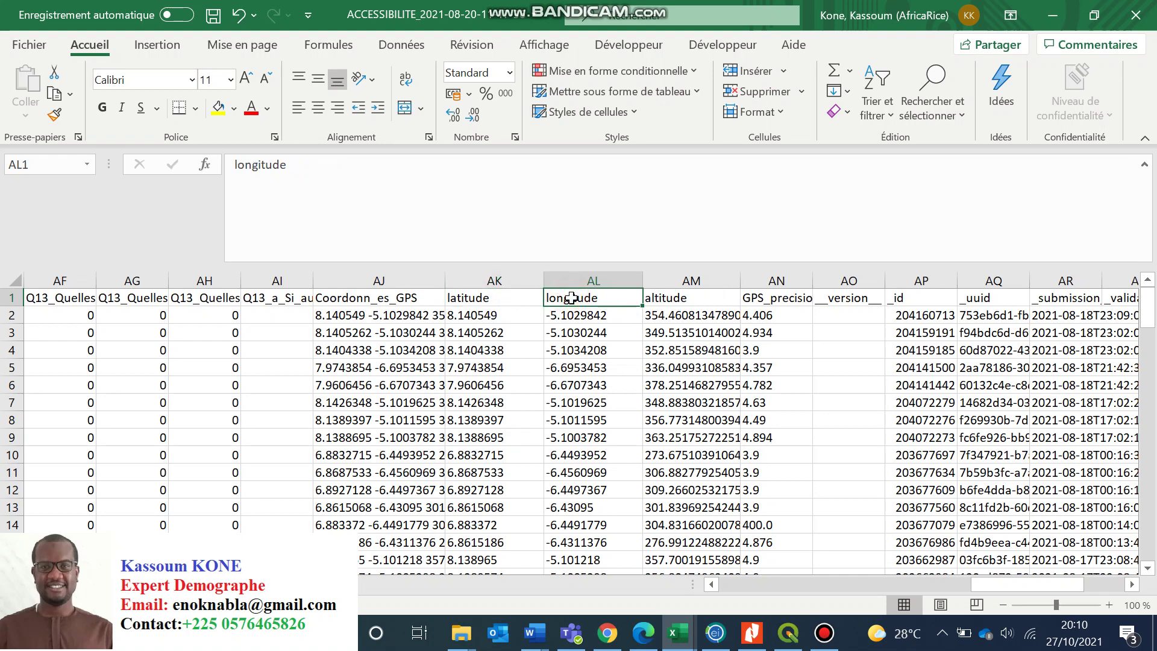
{"action": "left_click", "coordinate": [662, 296]}
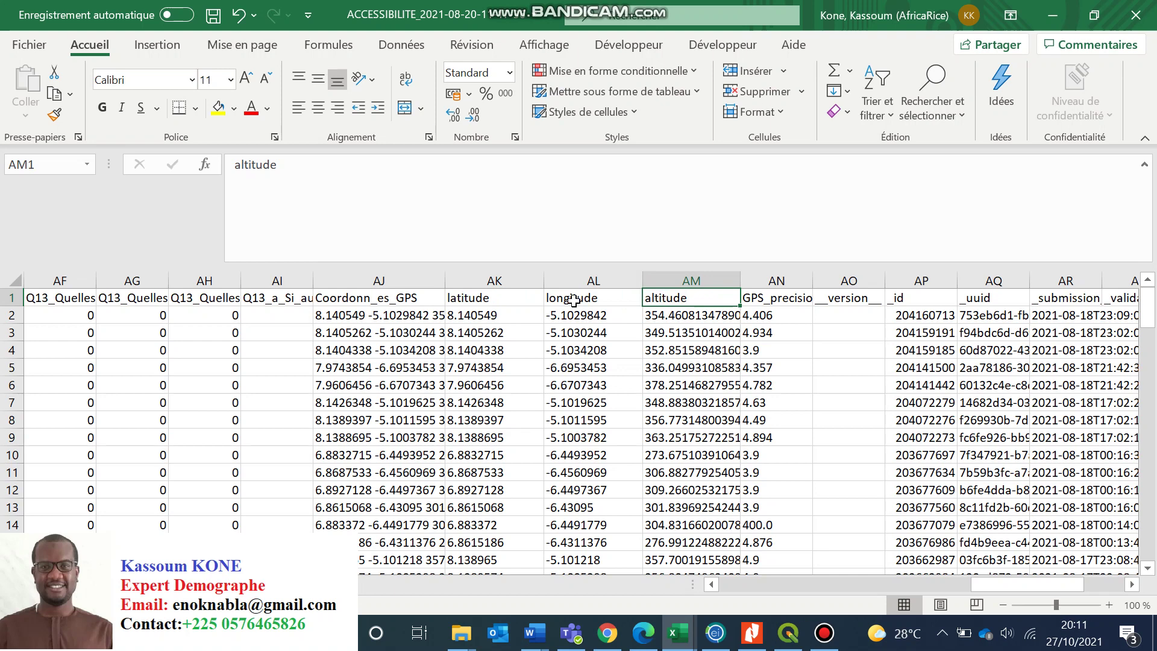
{"action": "left_click", "coordinate": [503, 298]}
{"action": "left_click", "coordinate": [558, 301]}
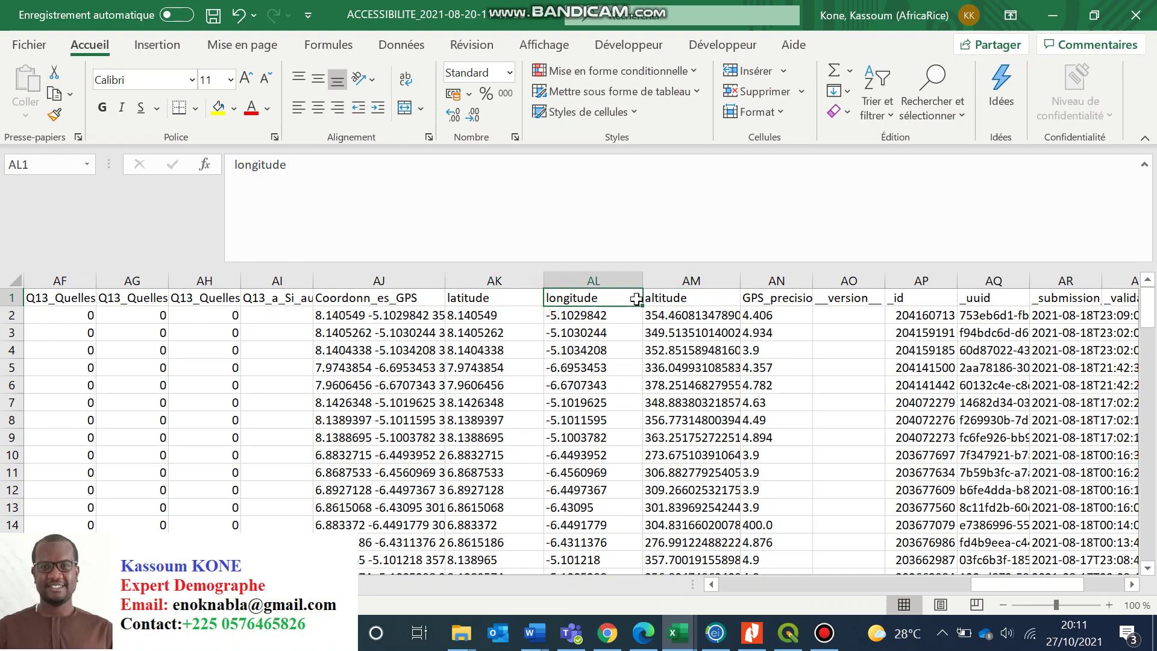
{"action": "left_click", "coordinate": [656, 299]}
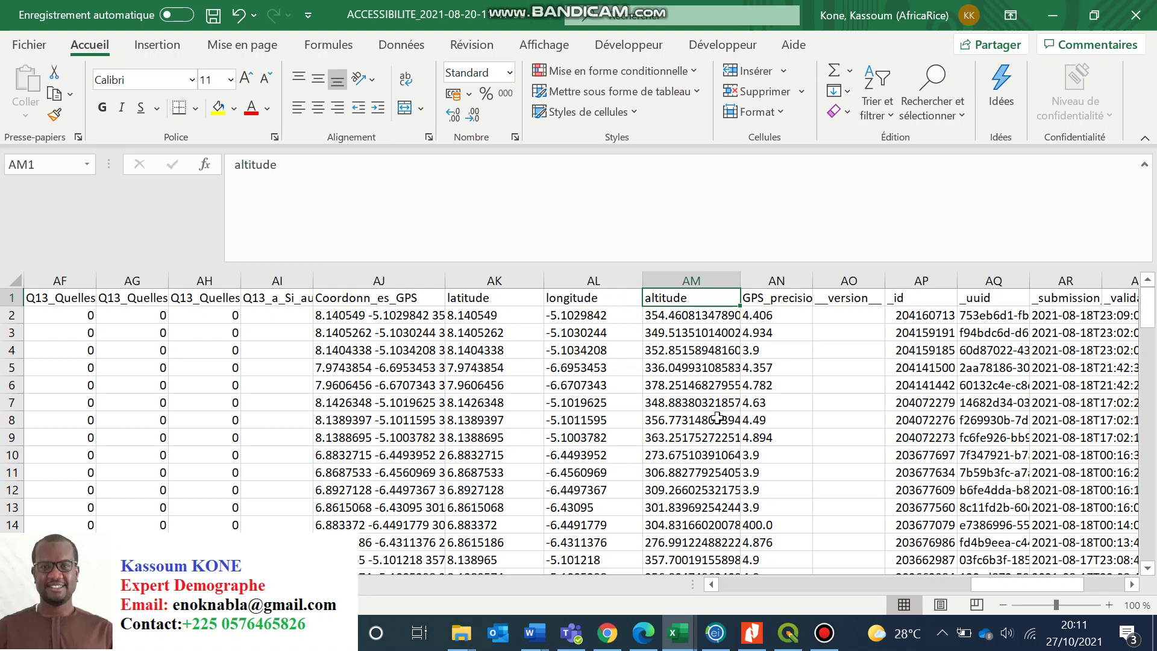
{"action": "left_click", "coordinate": [513, 278]}
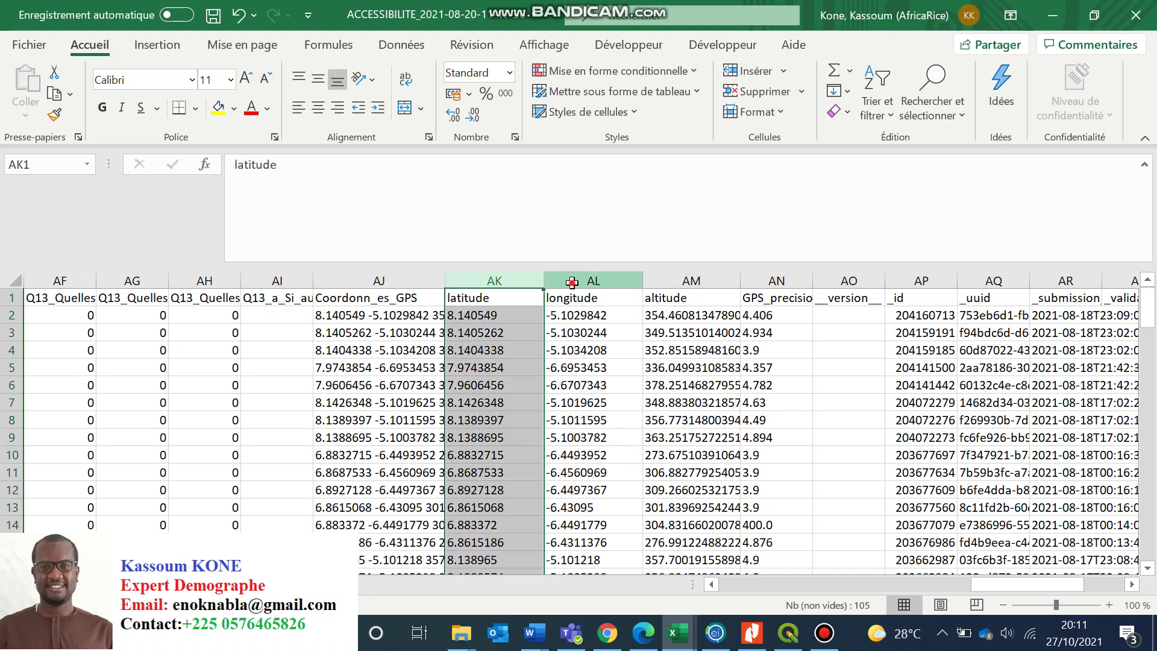
{"action": "left_click", "coordinate": [625, 278]}
{"action": "left_click", "coordinate": [692, 278]}
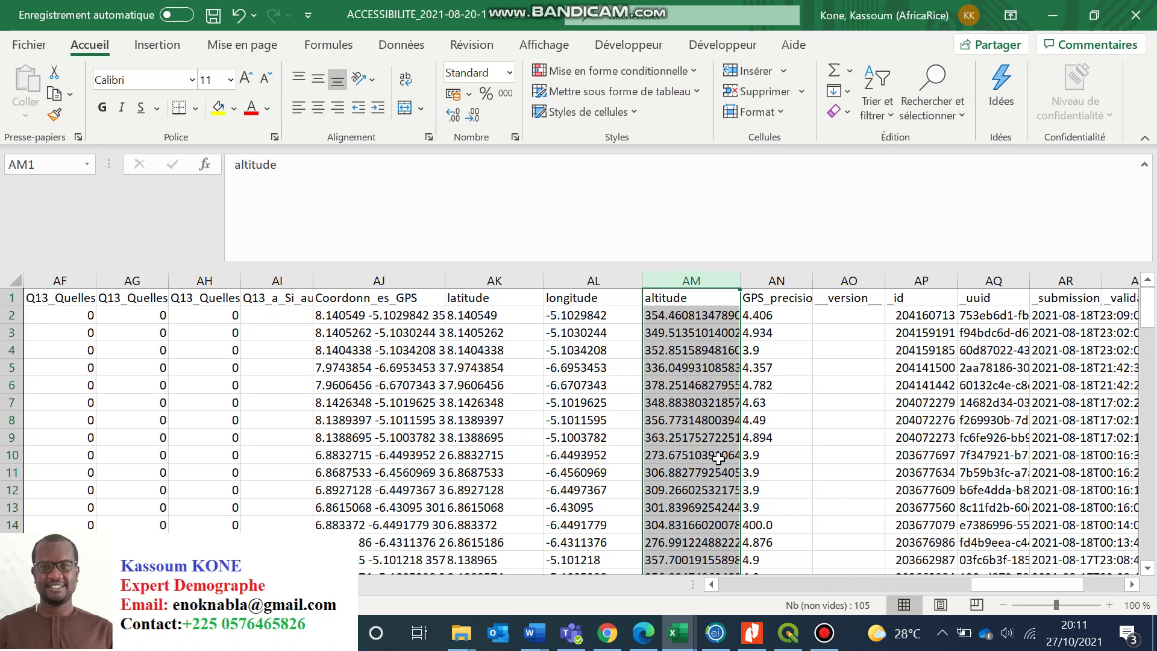
Step: View the untitled project in QGIS and return to the ACCESSIBILITE workbook in Excel
{"action": "mouse_move", "coordinate": [787, 637]}
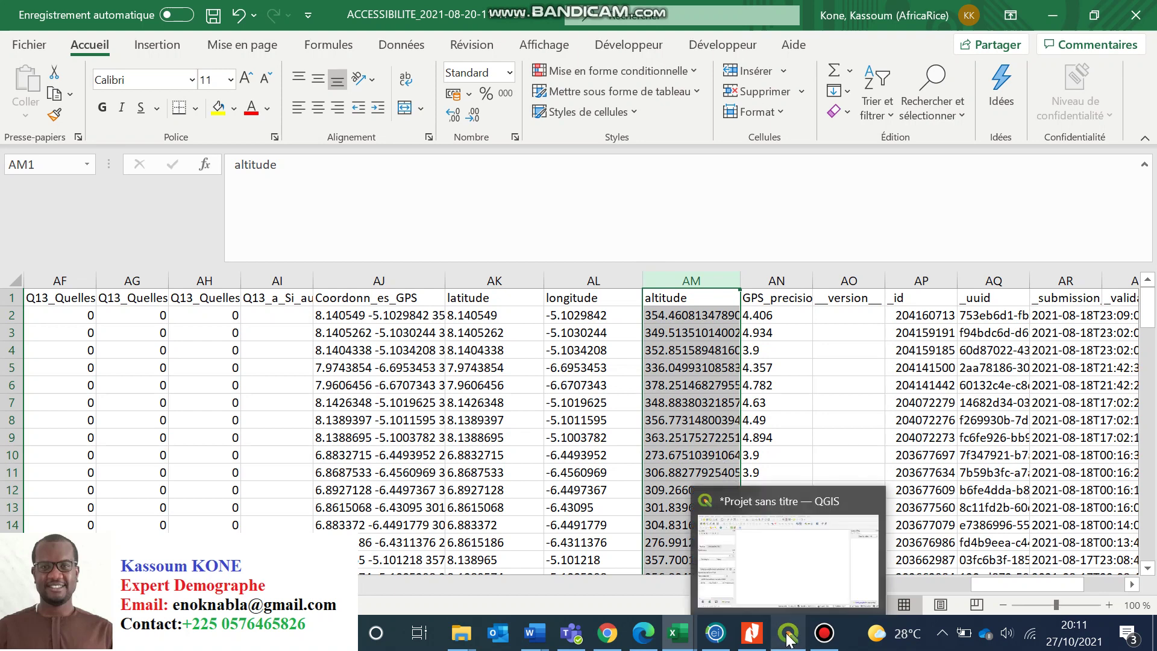
{"action": "left_click", "coordinate": [797, 547]}
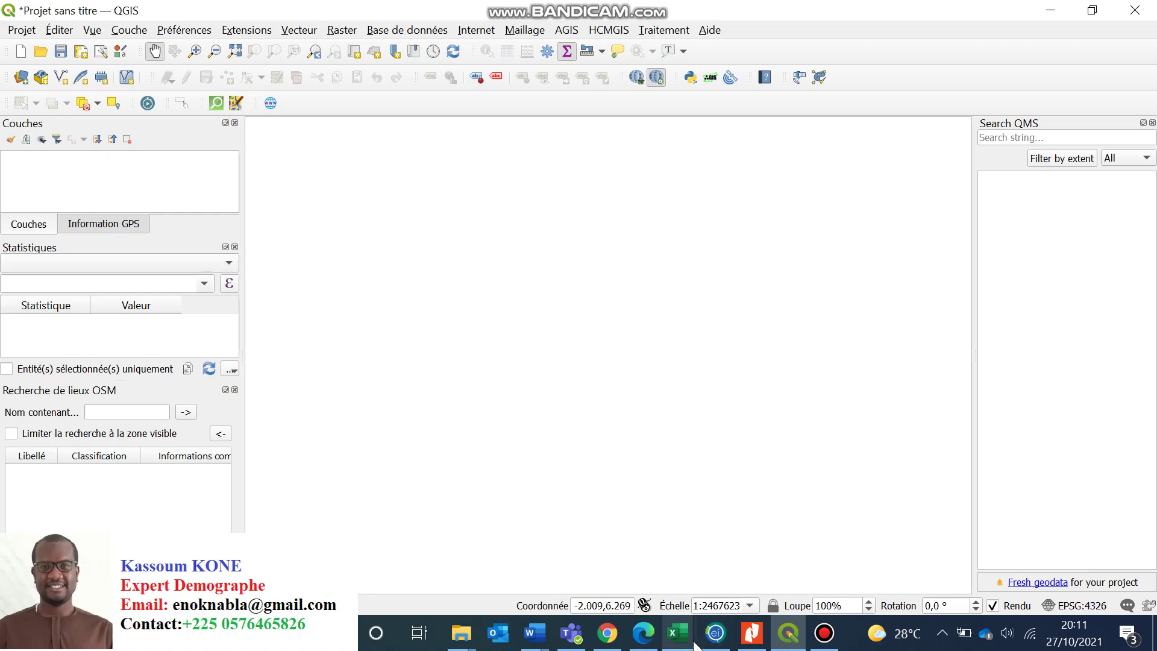
{"action": "mouse_move", "coordinate": [694, 644]}
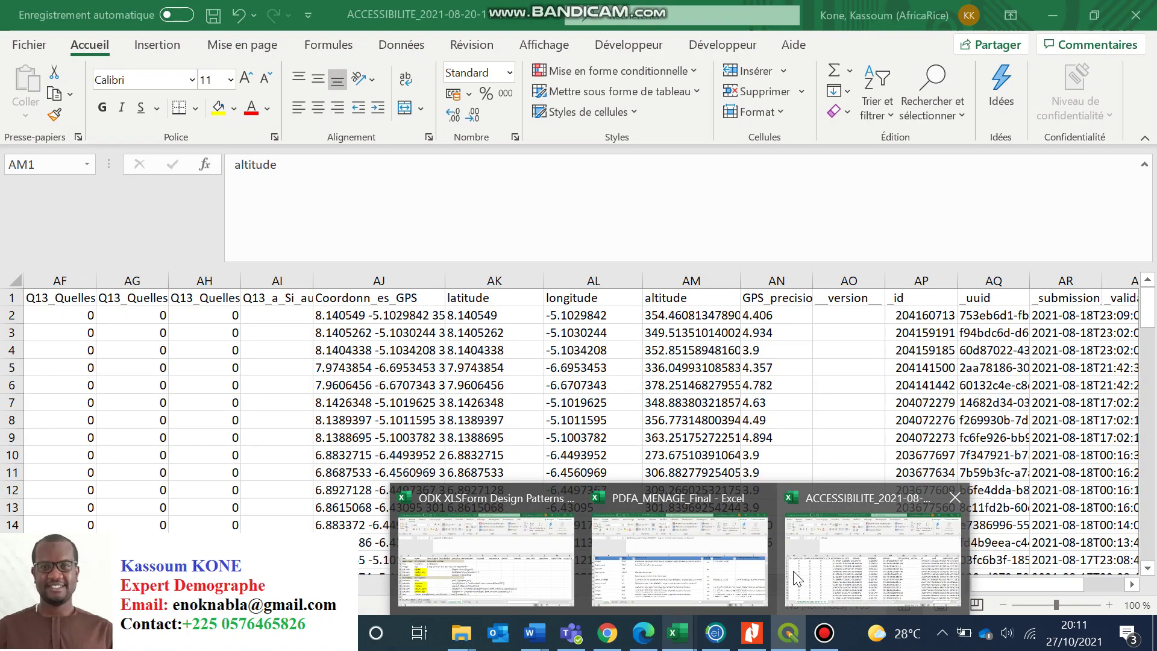
{"action": "left_click", "coordinate": [783, 551]}
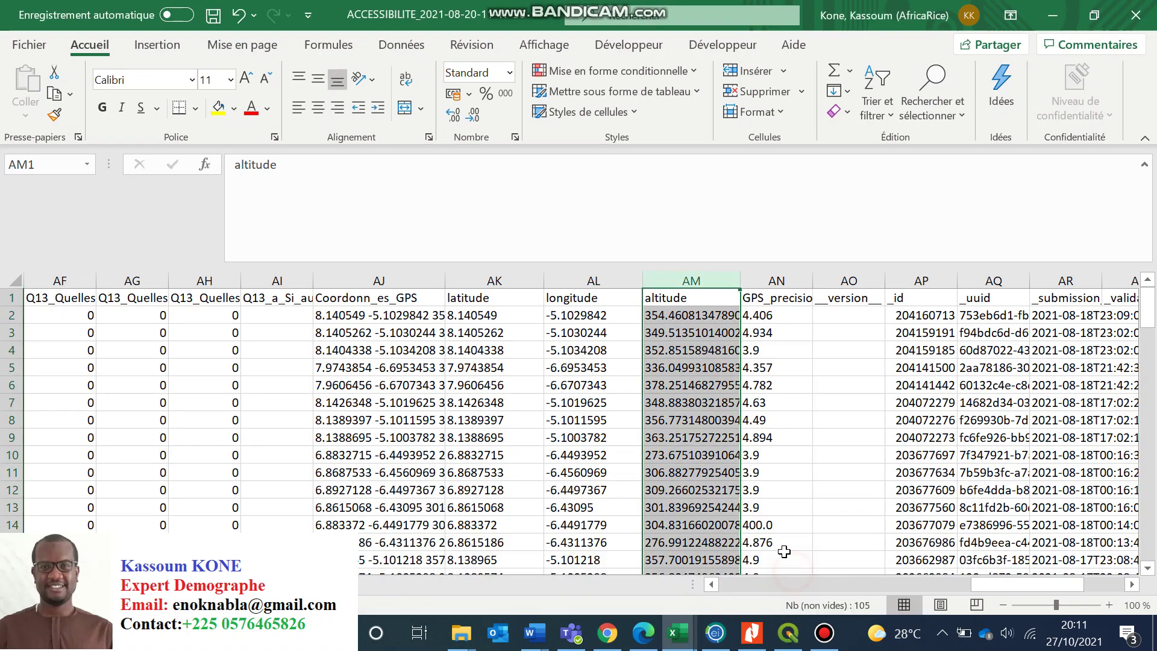
Step: Review columns AK, AL and AM, which hold the latitude, longitude and altitude of the survey points
{"action": "left_click", "coordinate": [626, 279]}
{"action": "left_click", "coordinate": [510, 281]}
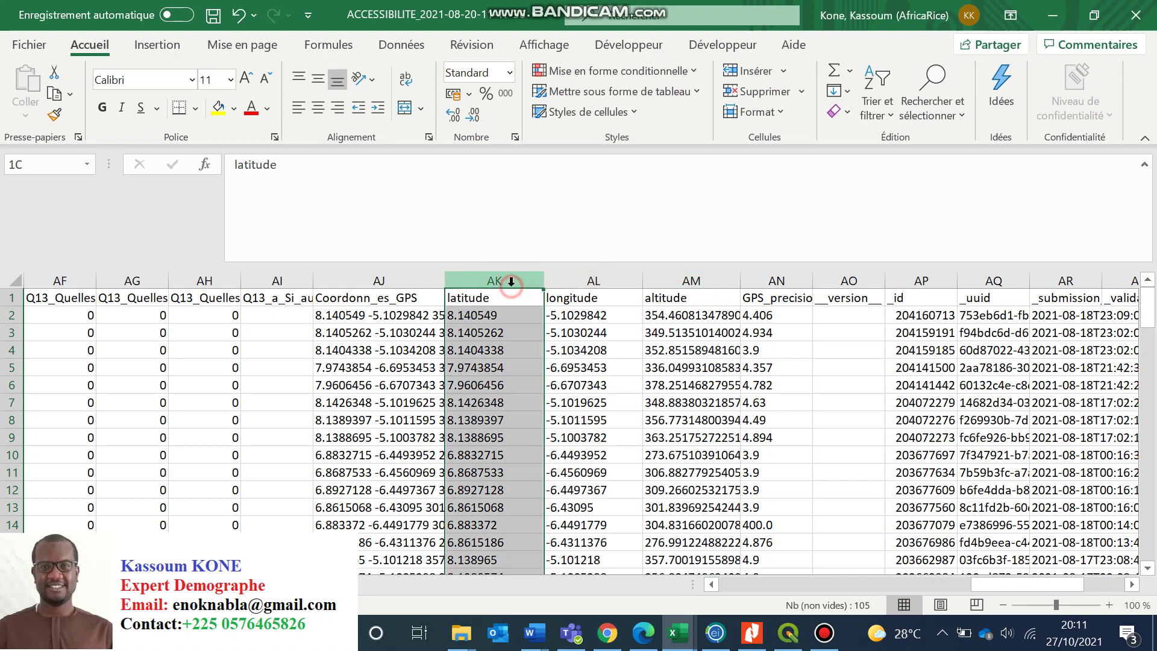
{"action": "left_click", "coordinate": [573, 280]}
{"action": "left_click", "coordinate": [686, 276]}
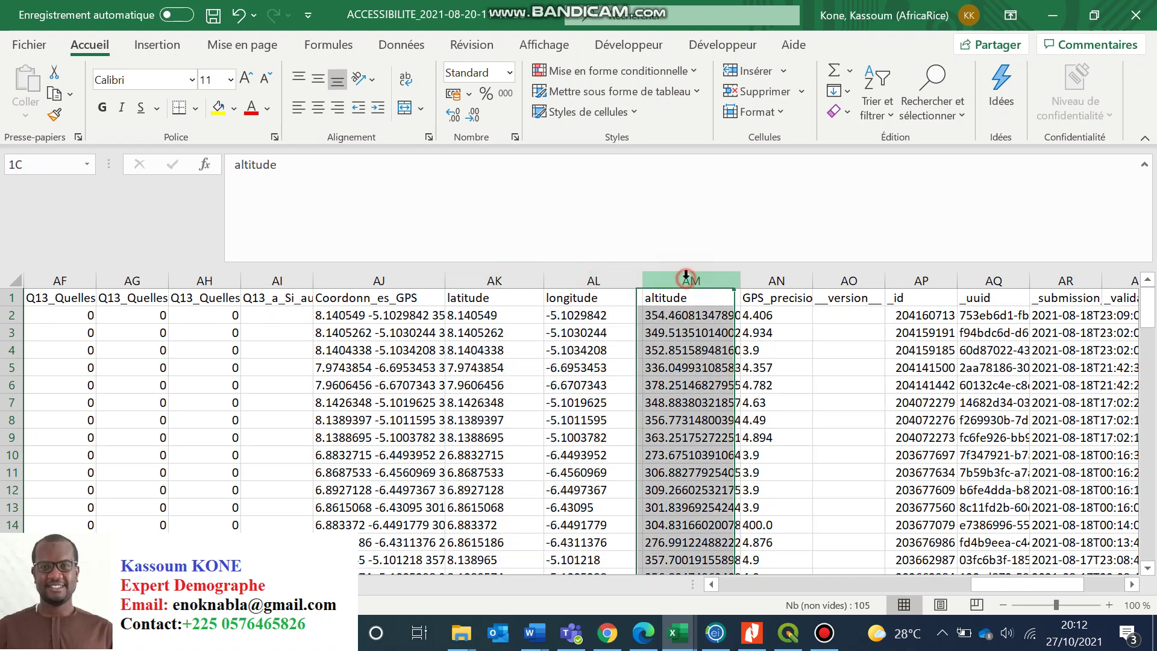
{"action": "left_click", "coordinate": [619, 277]}
{"action": "left_click", "coordinate": [493, 275]}
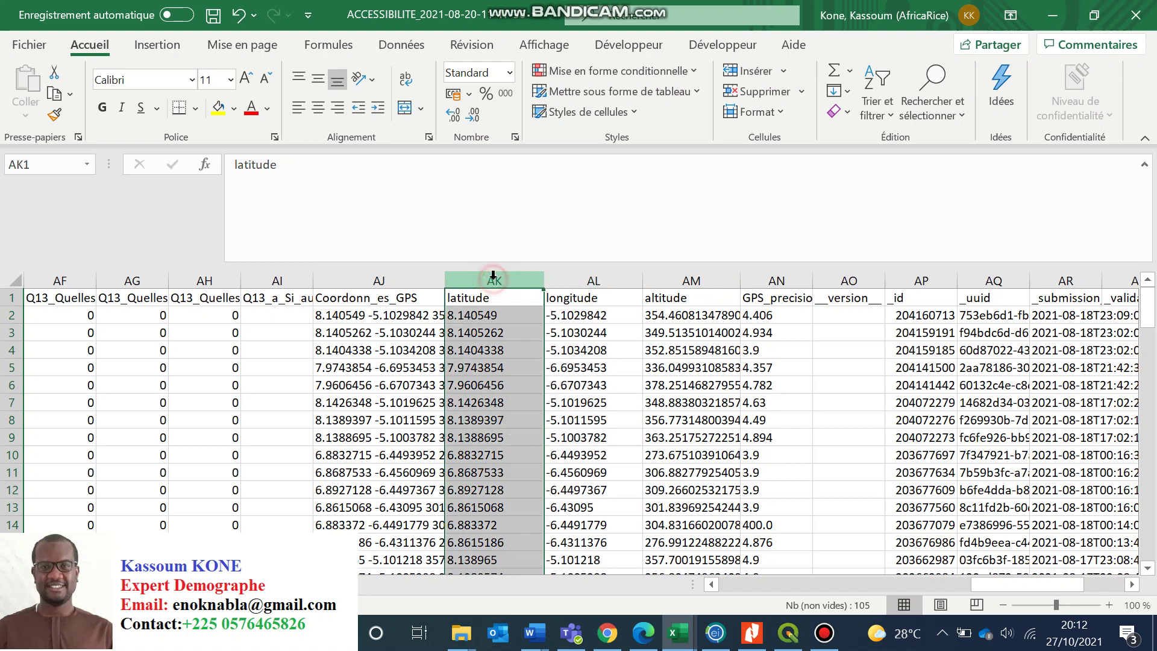
{"action": "left_click", "coordinate": [259, 331]}
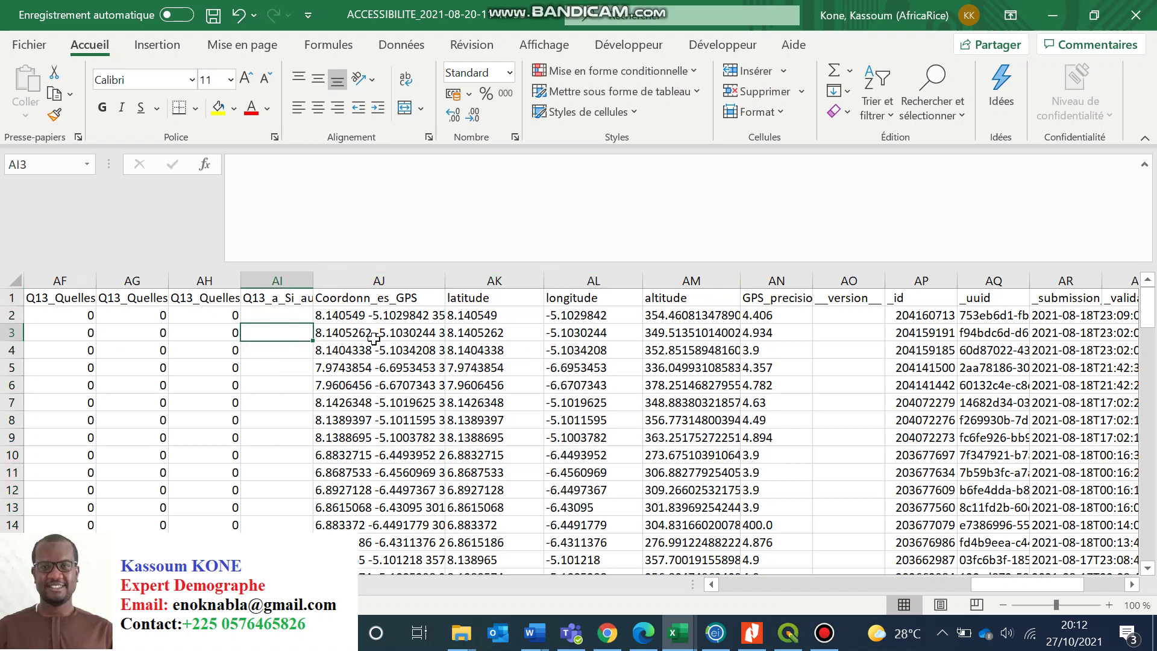
{"action": "left_click", "coordinate": [594, 278]}
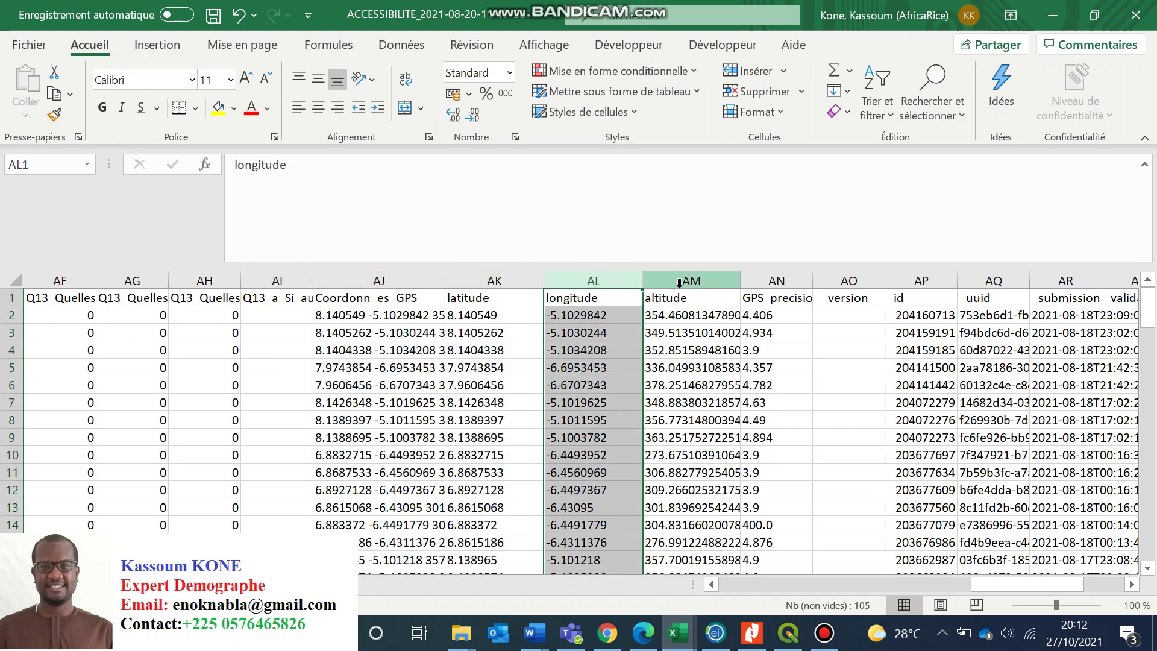
{"action": "left_click", "coordinate": [679, 282]}
{"action": "left_click", "coordinate": [618, 275]}
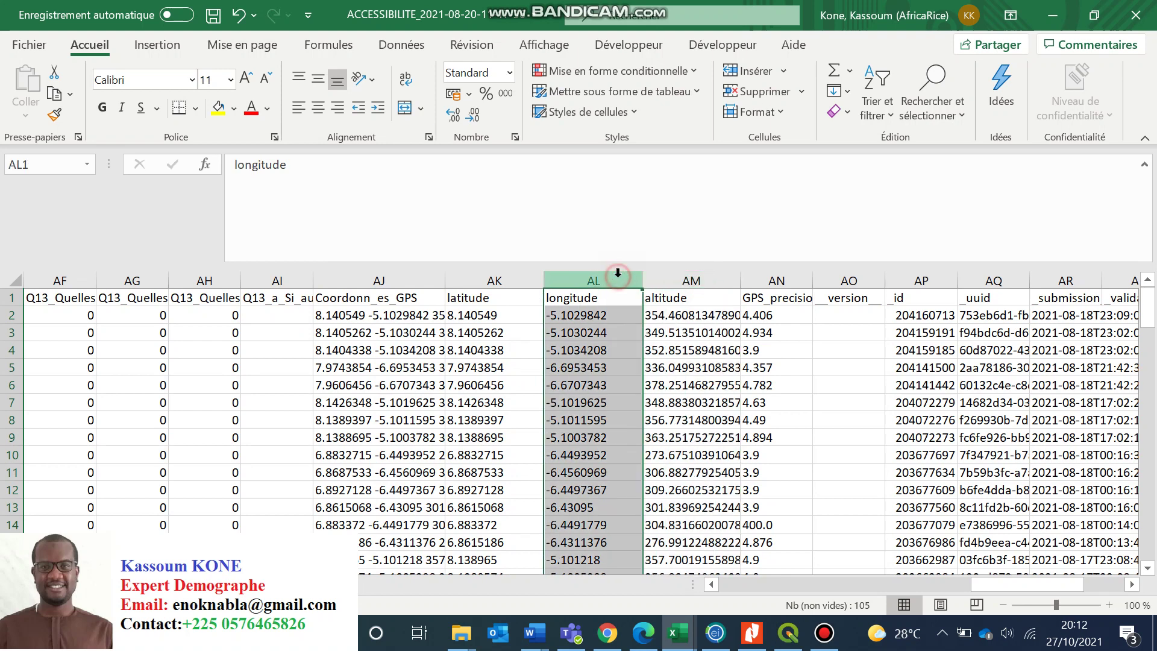
{"action": "left_click", "coordinate": [517, 278]}
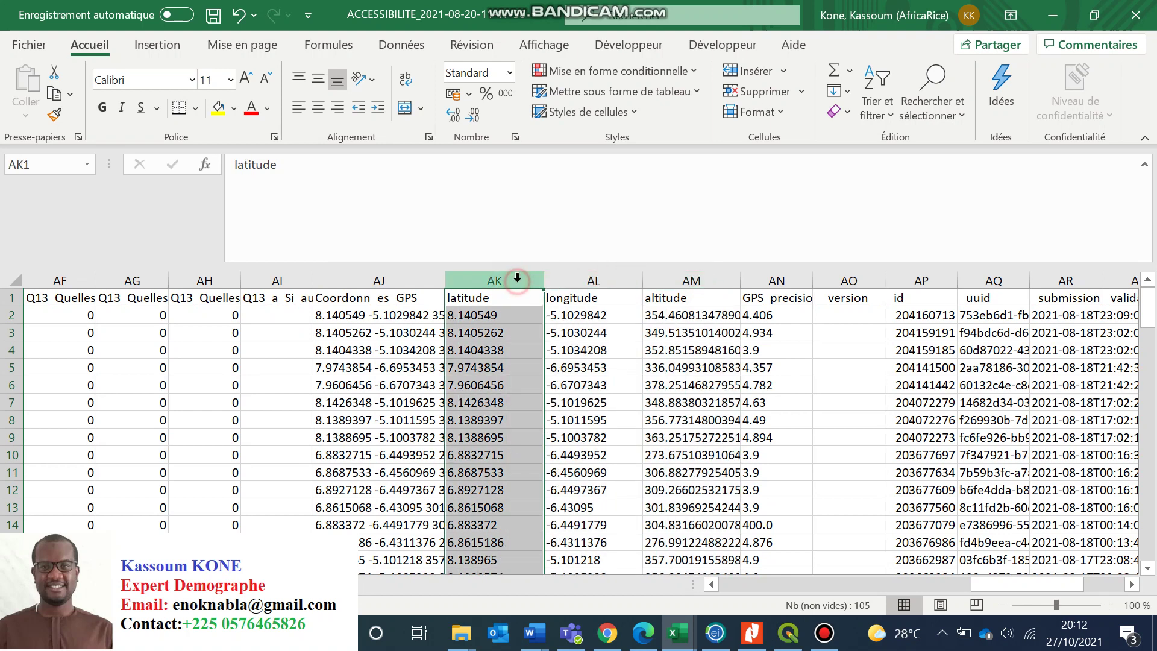
{"action": "left_click", "coordinate": [650, 314]}
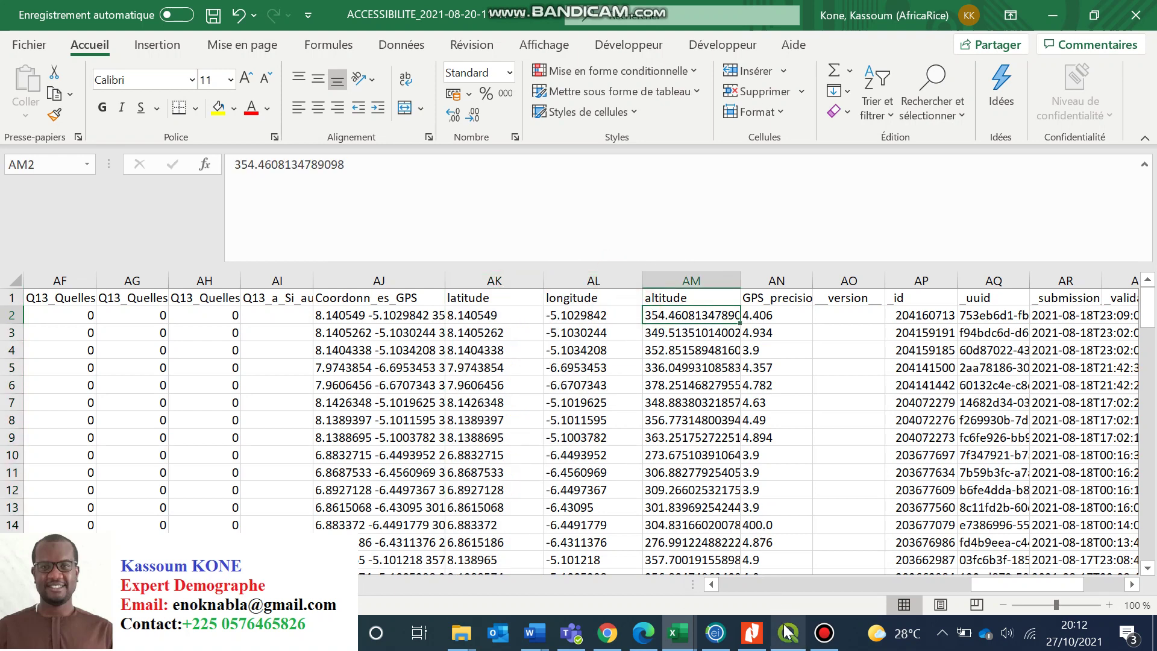
{"action": "mouse_move", "coordinate": [786, 631]}
{"action": "left_click", "coordinate": [783, 560]}
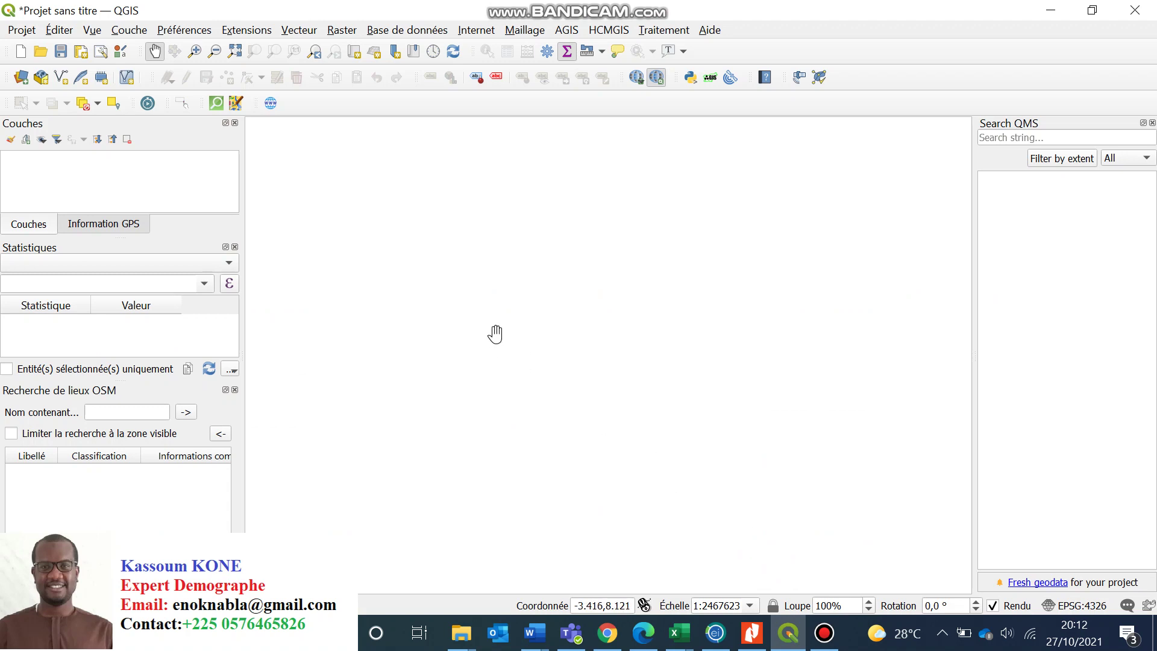
{"action": "left_click", "coordinate": [133, 35]}
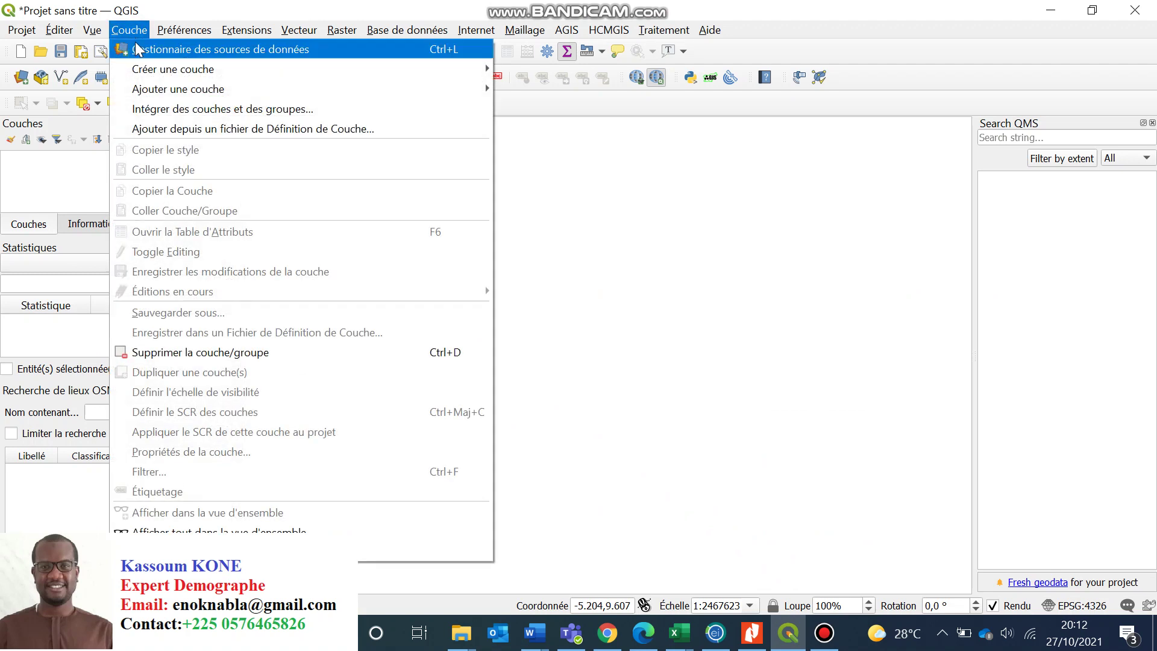
{"action": "mouse_move", "coordinate": [167, 89]}
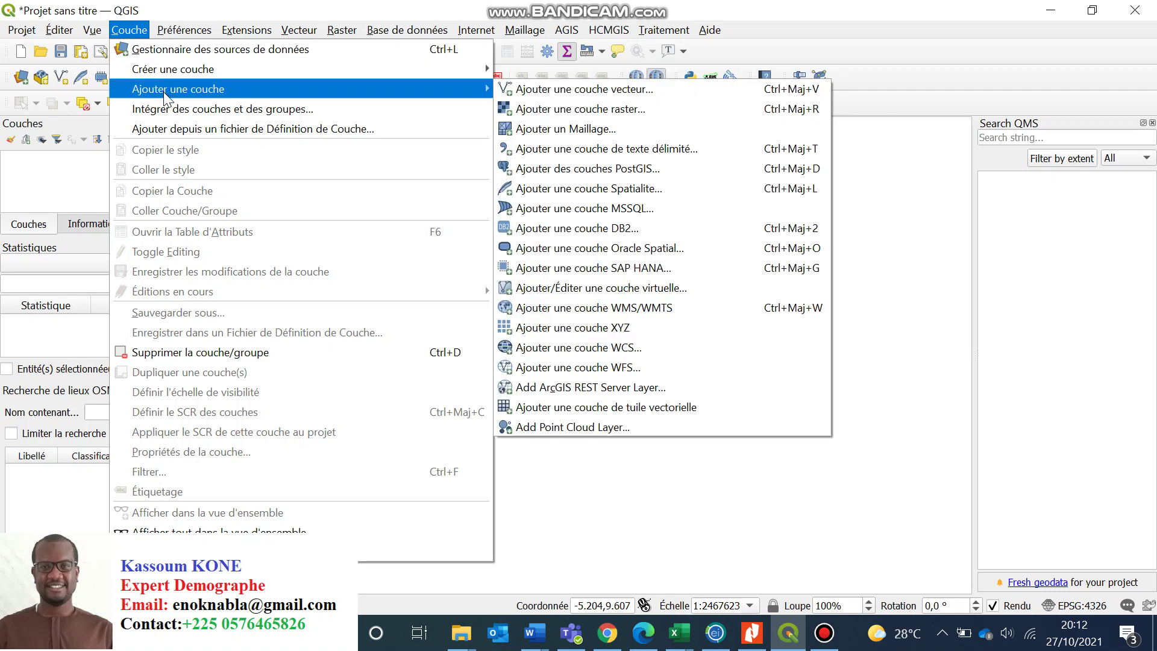
{"action": "left_click", "coordinate": [536, 158]}
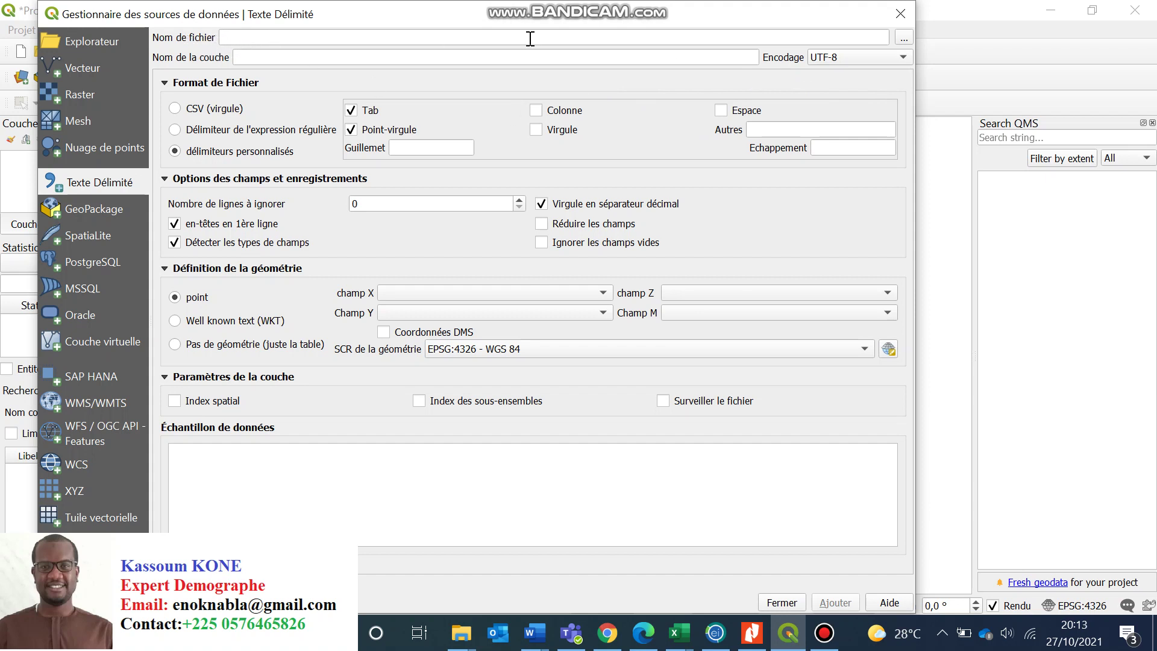
{"action": "left_click", "coordinate": [903, 38]}
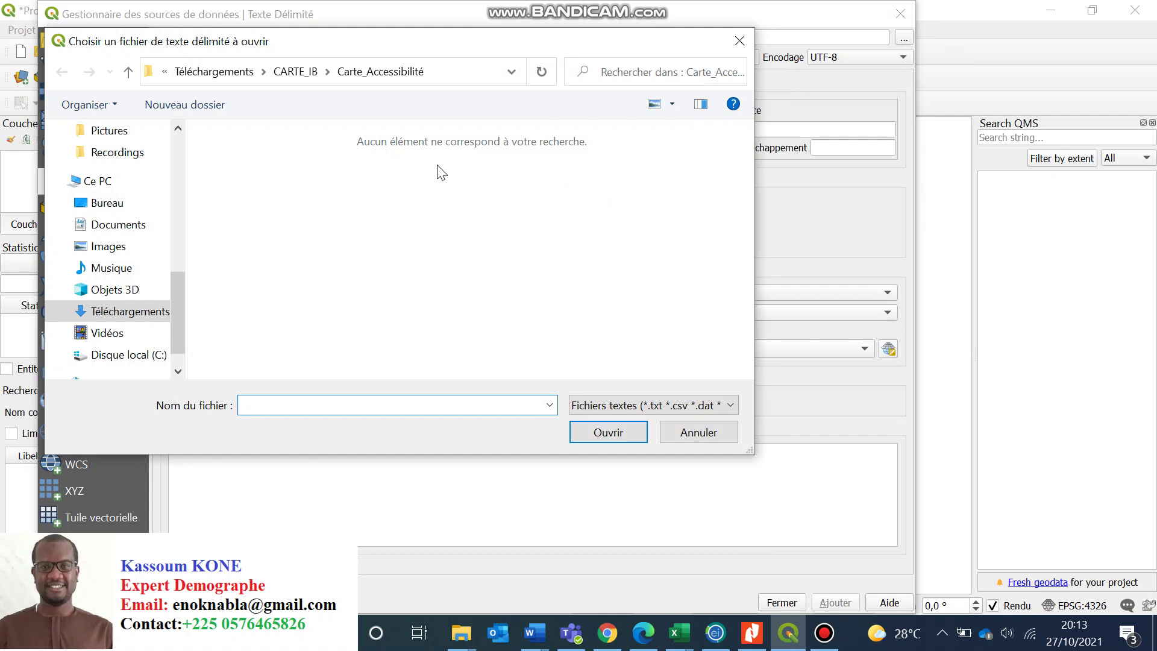
{"action": "left_click", "coordinate": [299, 75]}
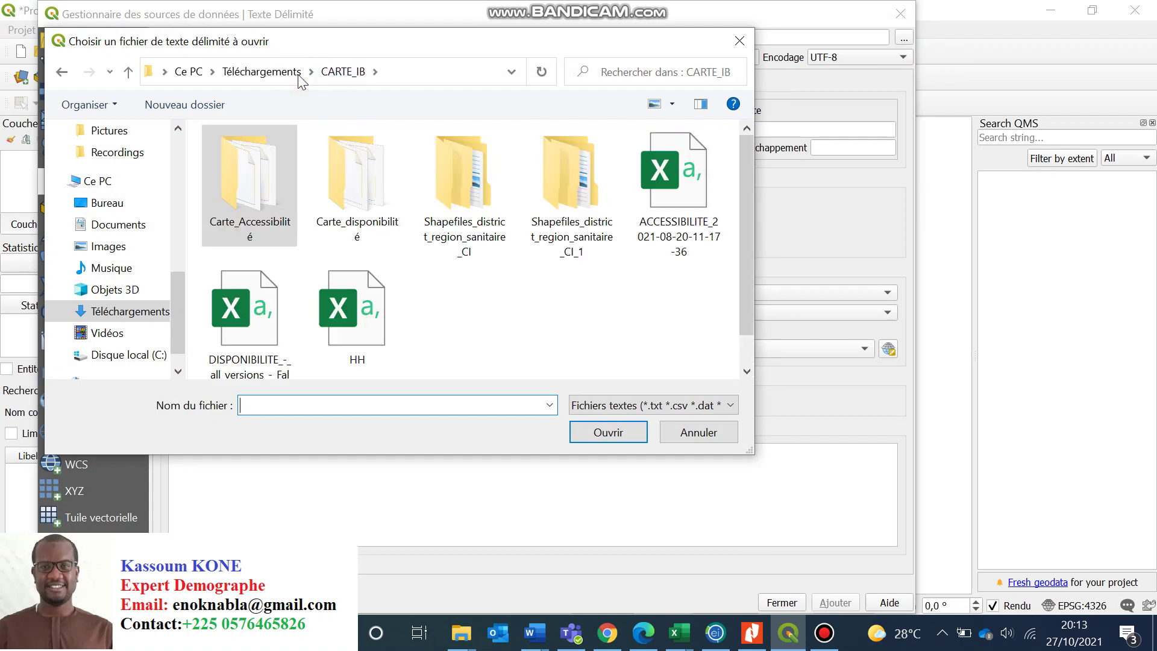
{"action": "left_click", "coordinate": [666, 233]}
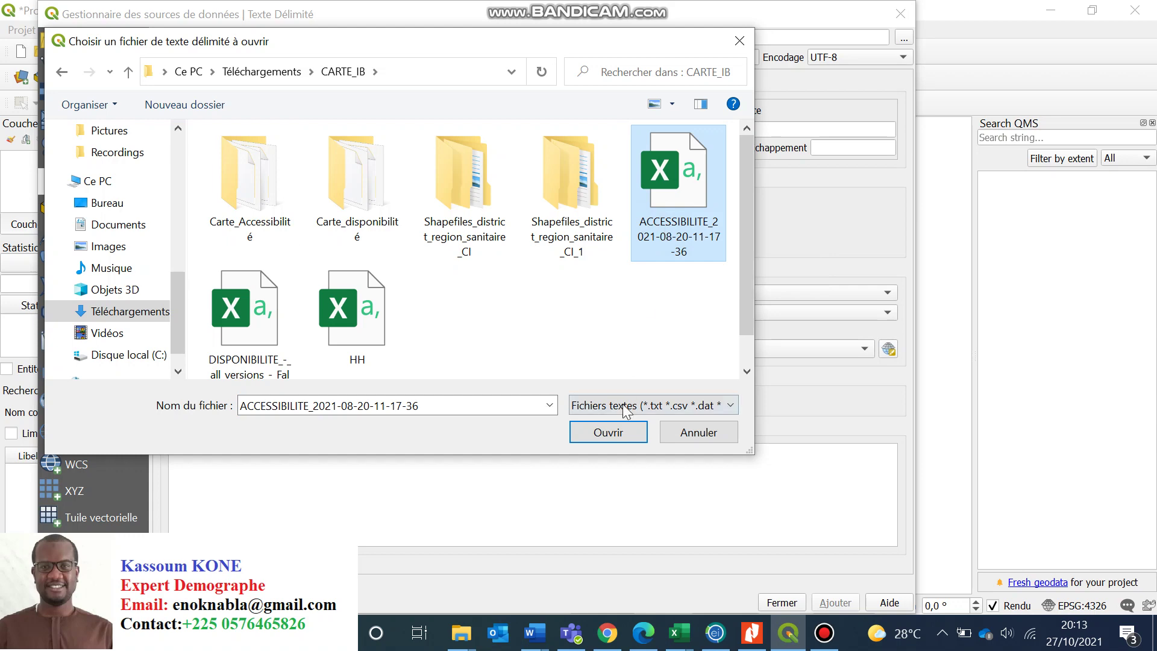
{"action": "left_click", "coordinate": [612, 433]}
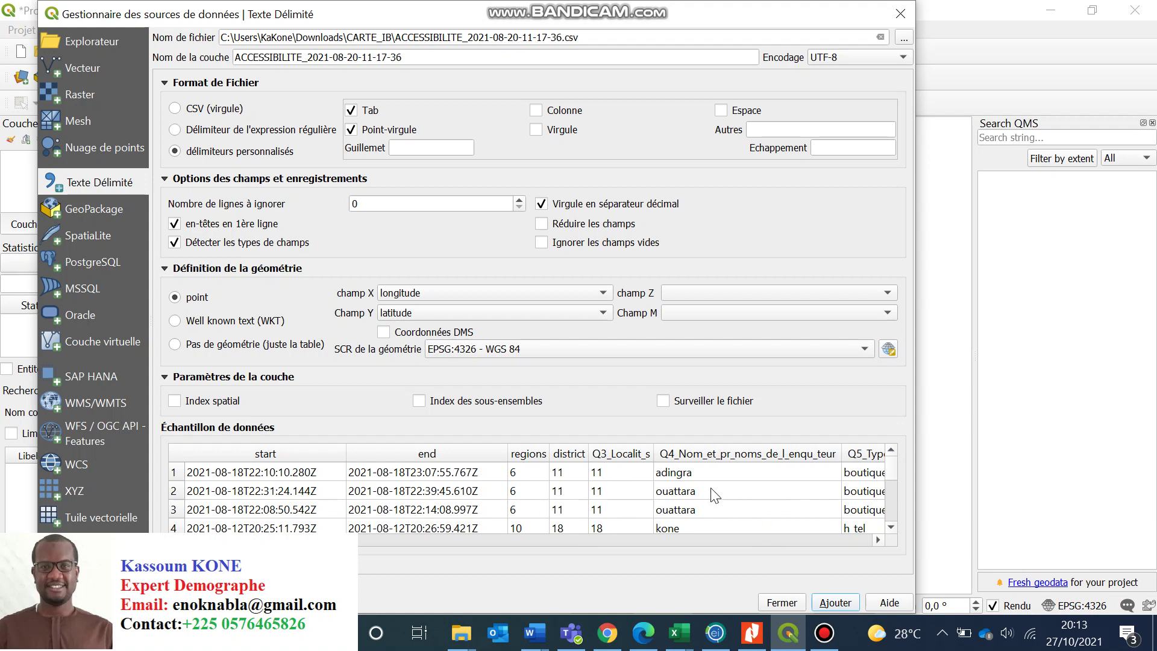
{"action": "left_click", "coordinate": [164, 82]}
{"action": "left_click", "coordinate": [164, 83]}
{"action": "left_click", "coordinate": [165, 180]}
{"action": "left_click", "coordinate": [165, 180]}
Step: Define the point geometry with longitude as the X field, latitude as the Y field and altitude as the Z field
{"action": "left_click", "coordinate": [420, 298]}
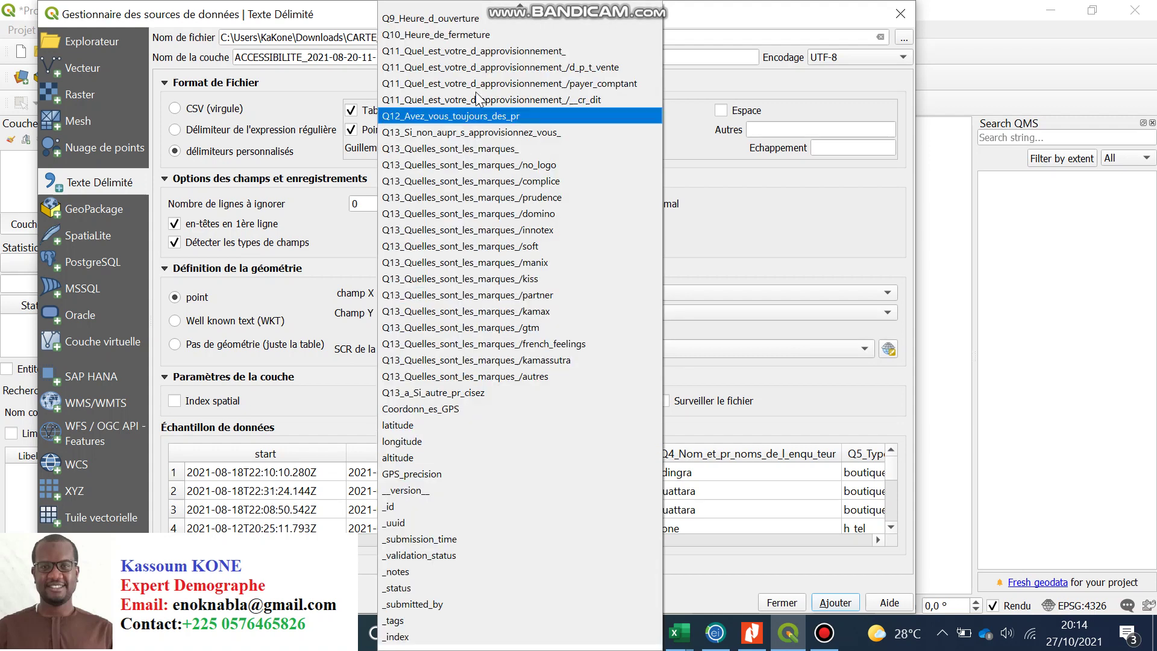
{"action": "left_click", "coordinate": [441, 440]}
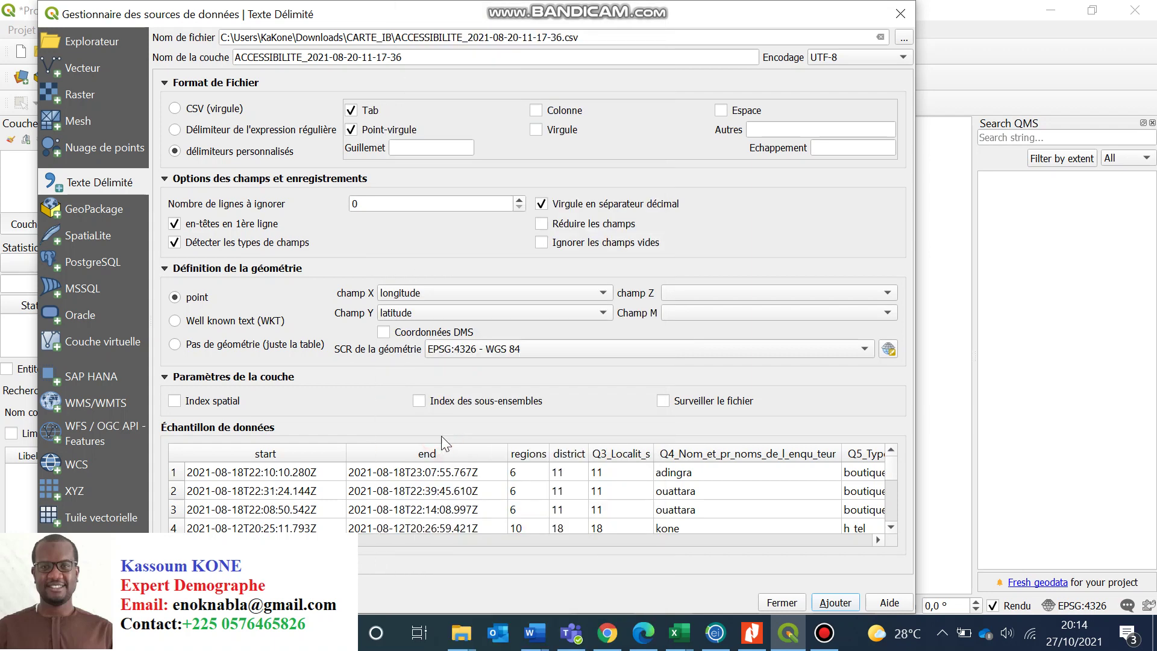
{"action": "left_click", "coordinate": [437, 314]}
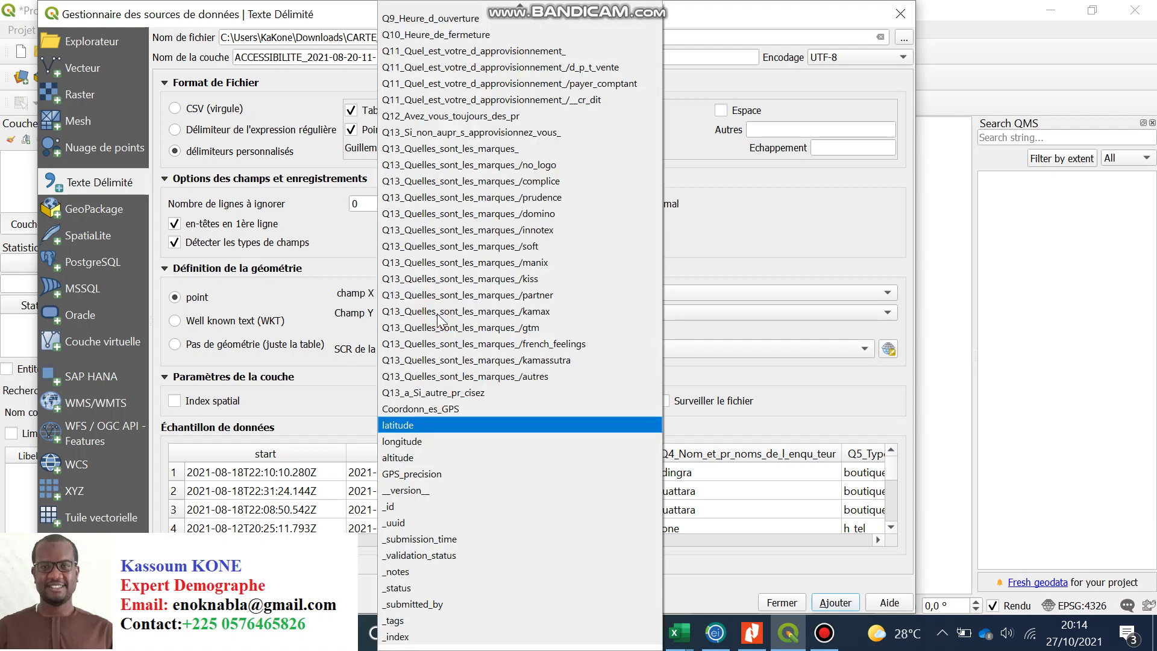
{"action": "left_click", "coordinate": [446, 425]}
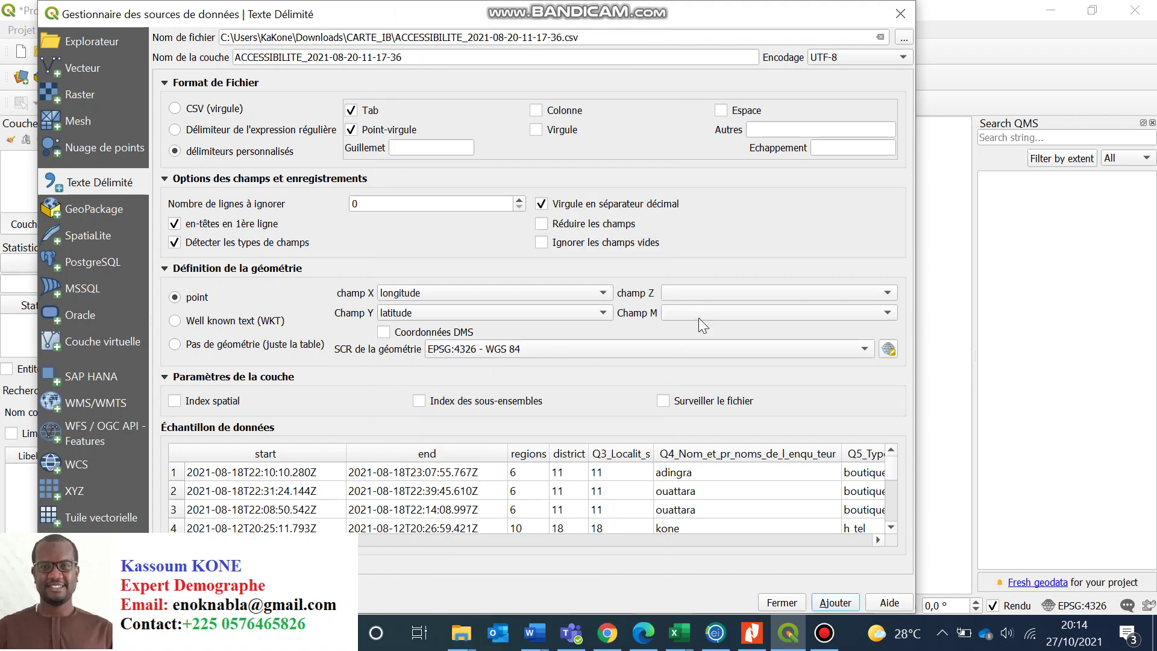
{"action": "left_click", "coordinate": [775, 291]}
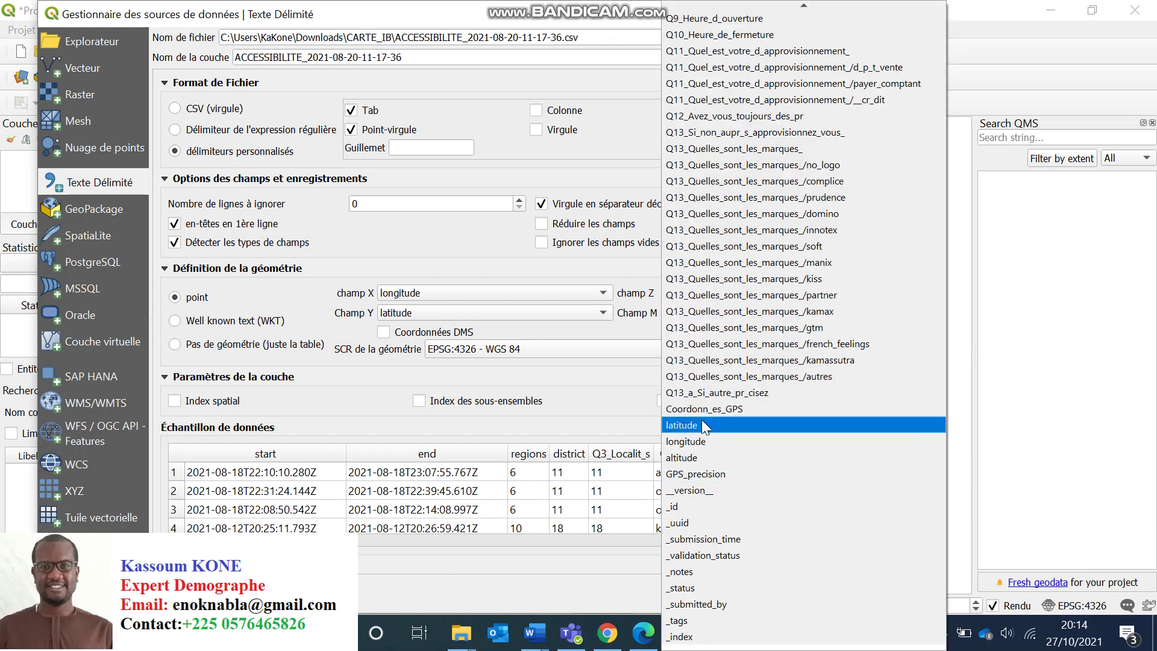
{"action": "left_click", "coordinate": [696, 458]}
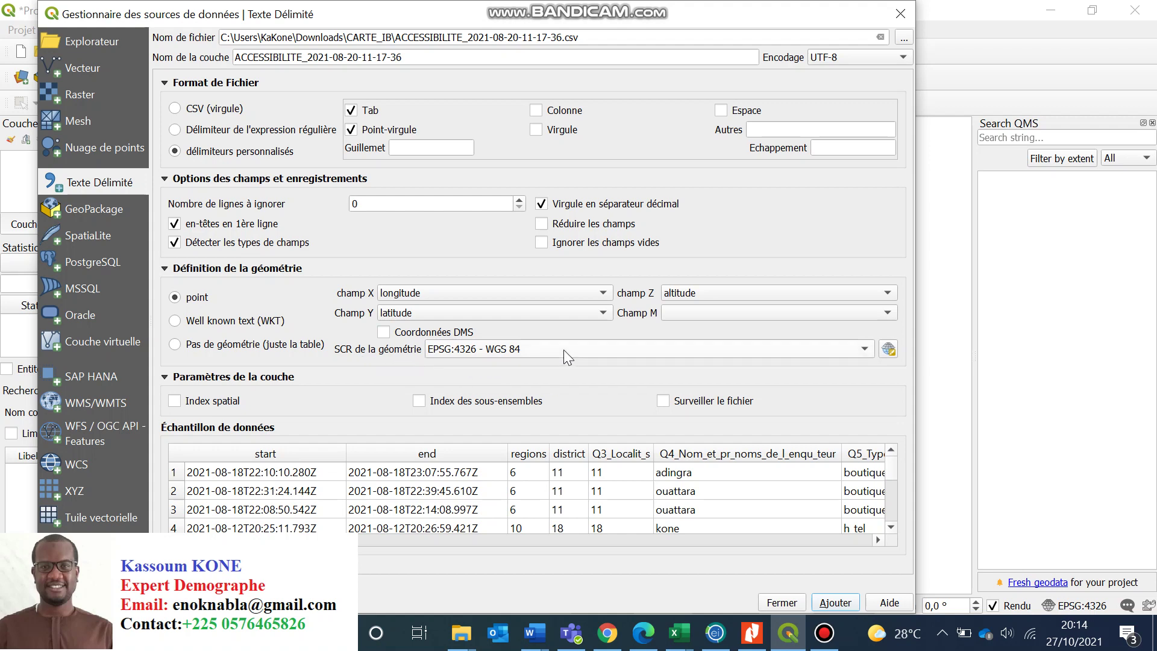
Step: Choose WGS 84 (EPSG:4326) as the coordinate reference system of the layer's geometry
{"action": "mouse_move", "coordinate": [563, 349]}
{"action": "left_click", "coordinate": [887, 350]}
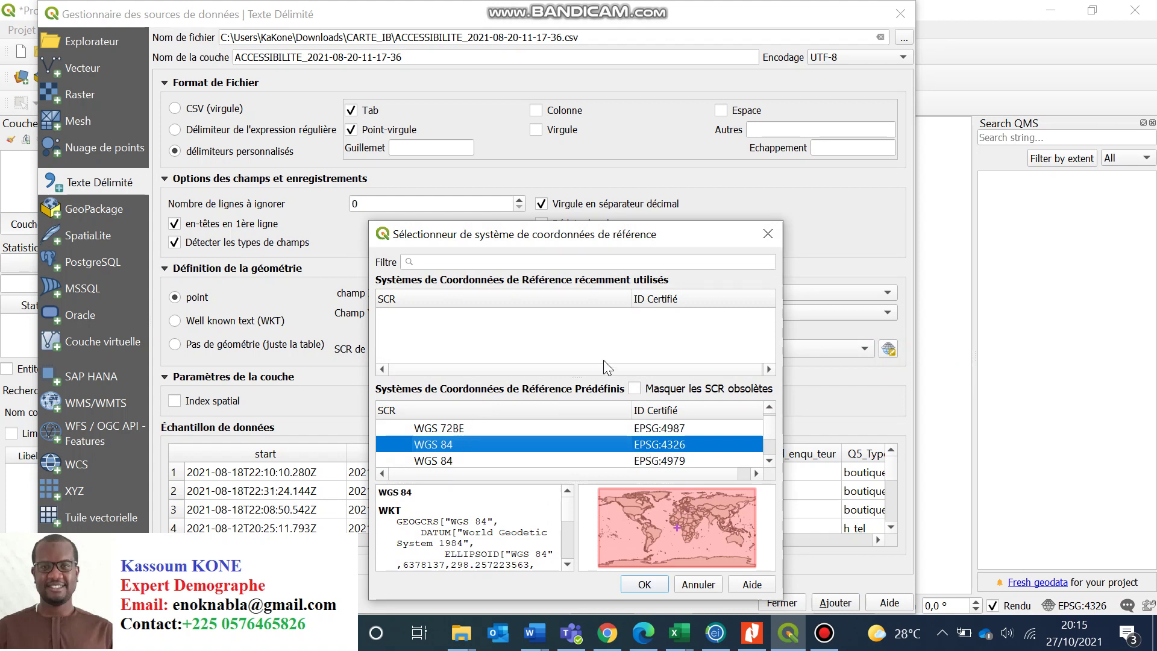
{"action": "left_click", "coordinate": [534, 259]}
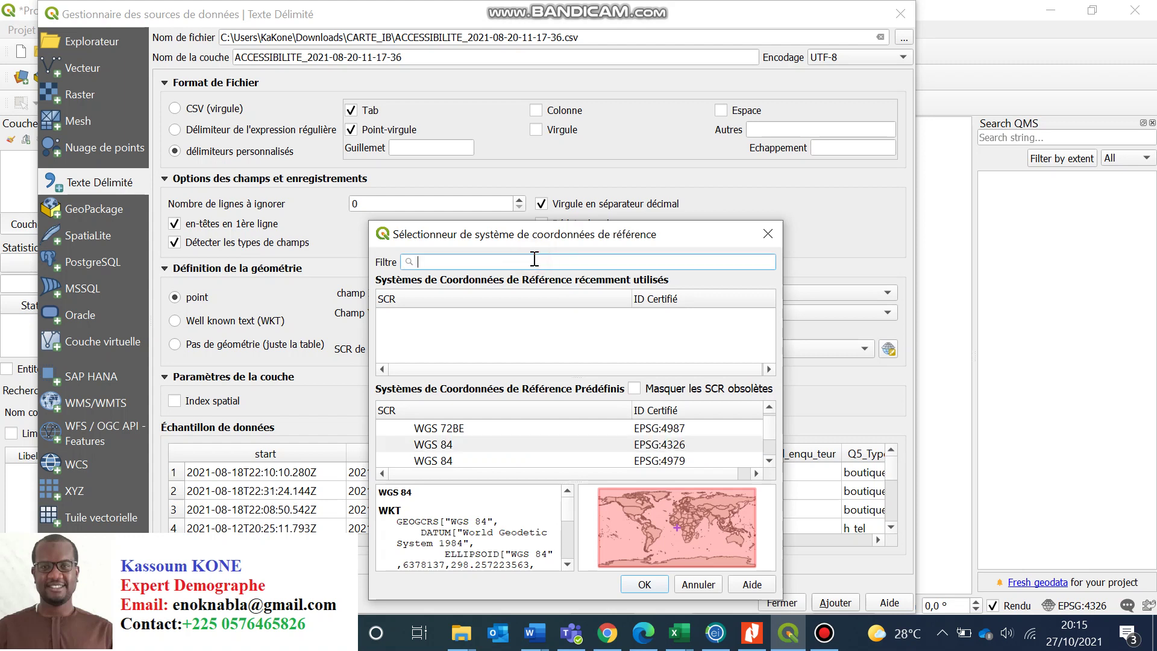
{"action": "left_click", "coordinate": [675, 444]}
{"action": "left_click", "coordinate": [644, 585]}
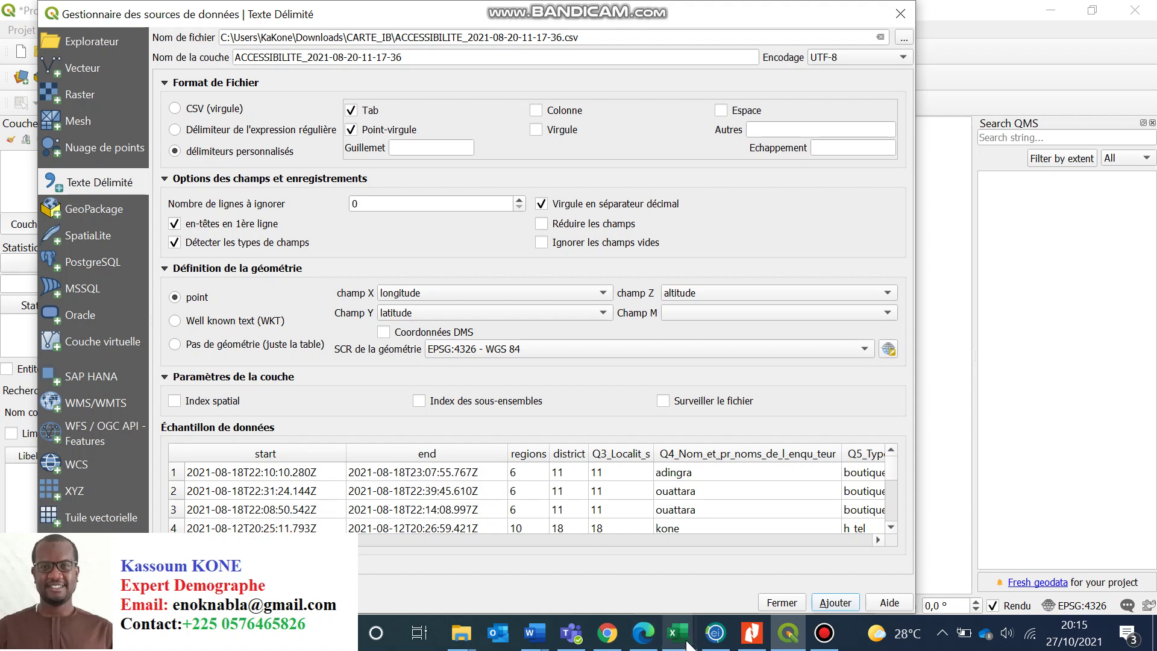
Step: Switch to the Excel workbook, check its first columns (start, end, regions), and return to the QGIS import settings
{"action": "mouse_move", "coordinate": [676, 633]}
{"action": "left_click", "coordinate": [1045, 597]}
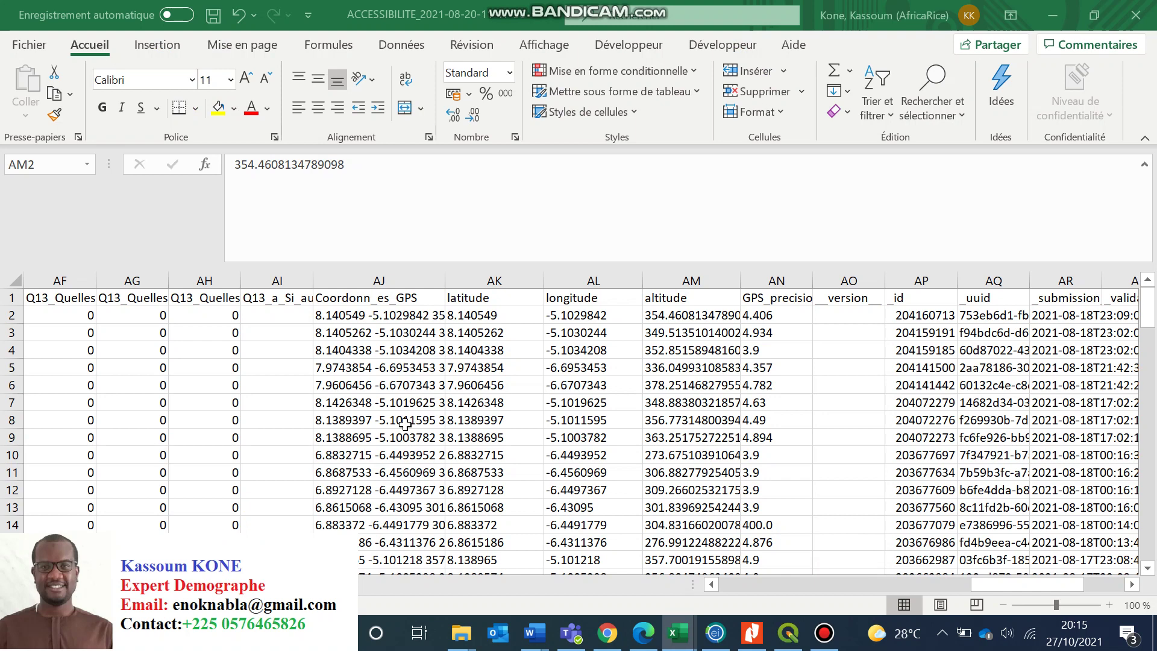
{"action": "left_click_drag", "start_coordinate": [1045, 580], "coordinate": [718, 584]}
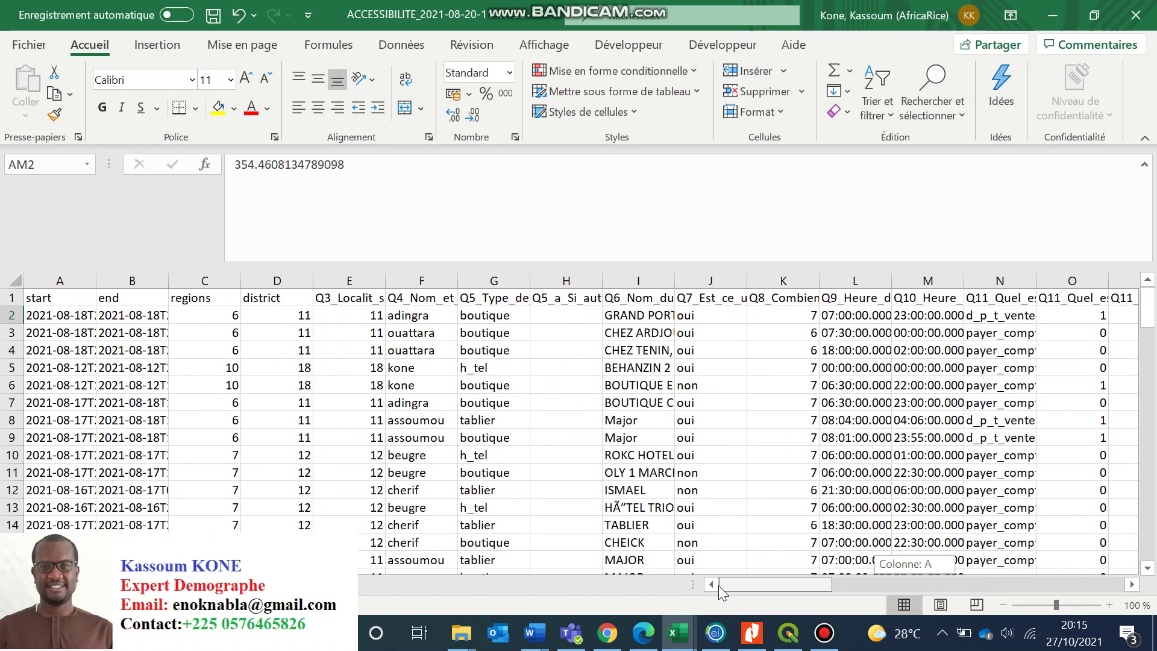
{"action": "left_click", "coordinate": [36, 298]}
{"action": "left_click", "coordinate": [109, 298]}
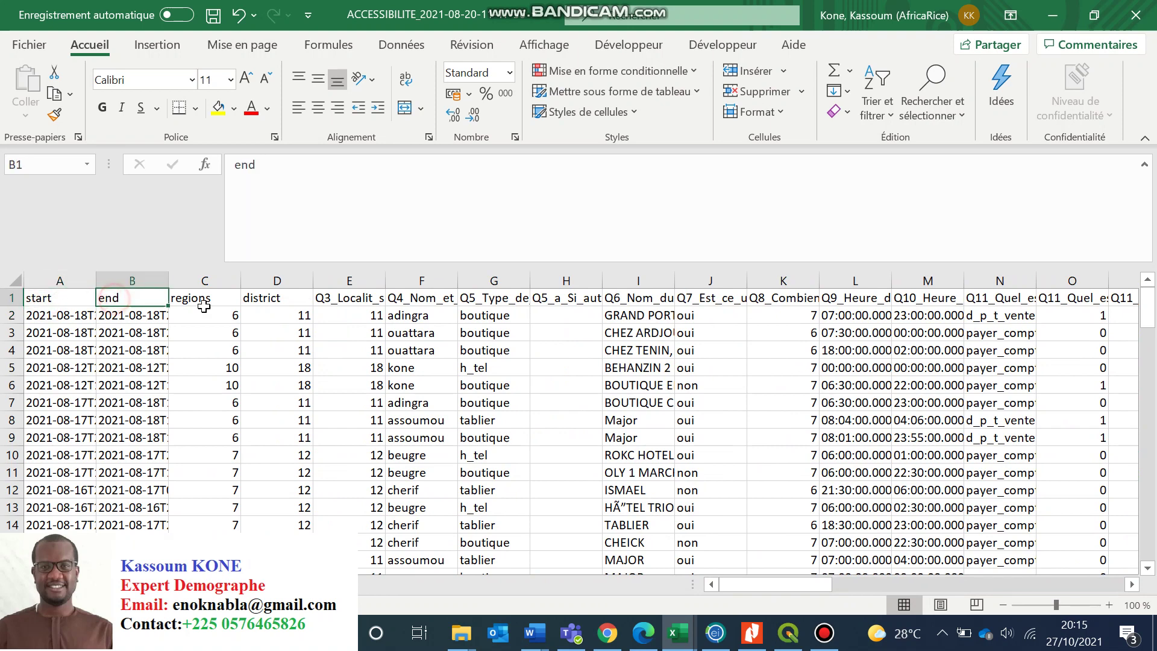
{"action": "left_click", "coordinate": [211, 315]}
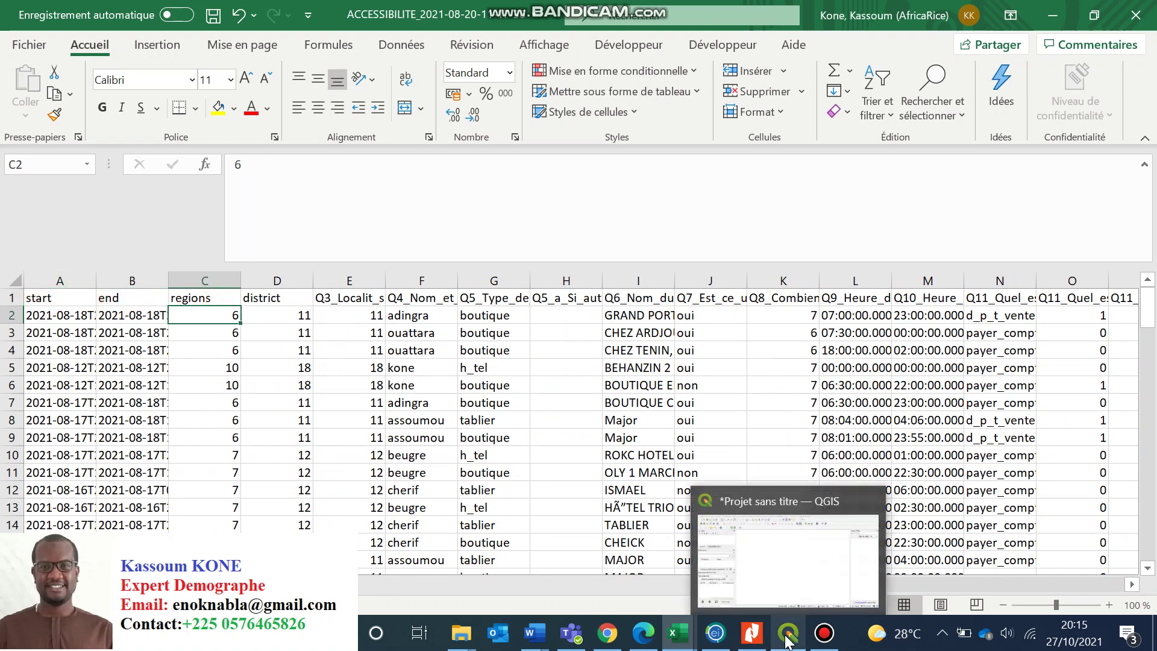
{"action": "left_click", "coordinate": [786, 557]}
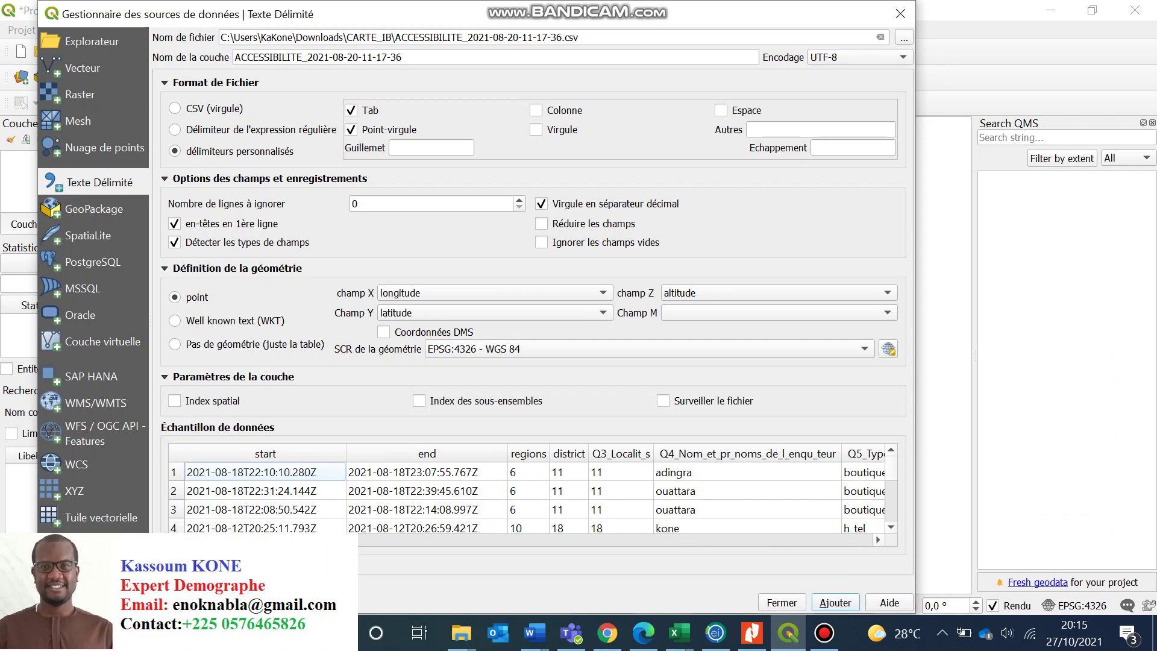
Step: Check the latitude, longitude and altitude columns in the sample data, and add the point layer to the project
{"action": "left_click_drag", "start_coordinate": [271, 539], "coordinate": [772, 556]}
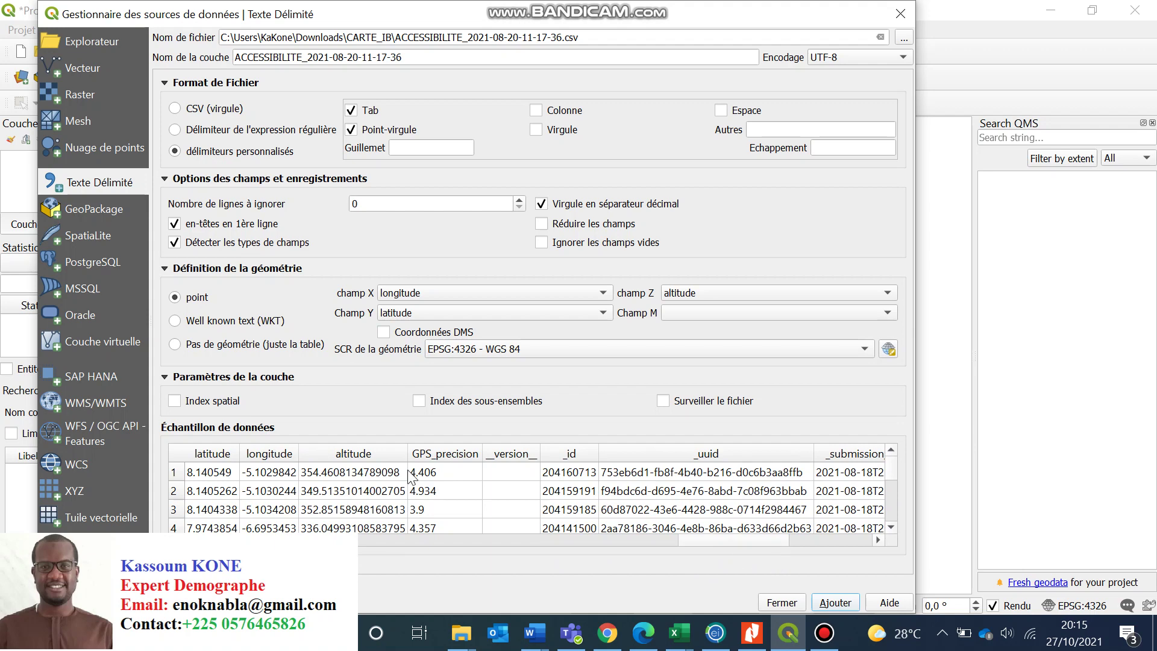
{"action": "left_click", "coordinate": [216, 453]}
{"action": "left_click", "coordinate": [256, 455]}
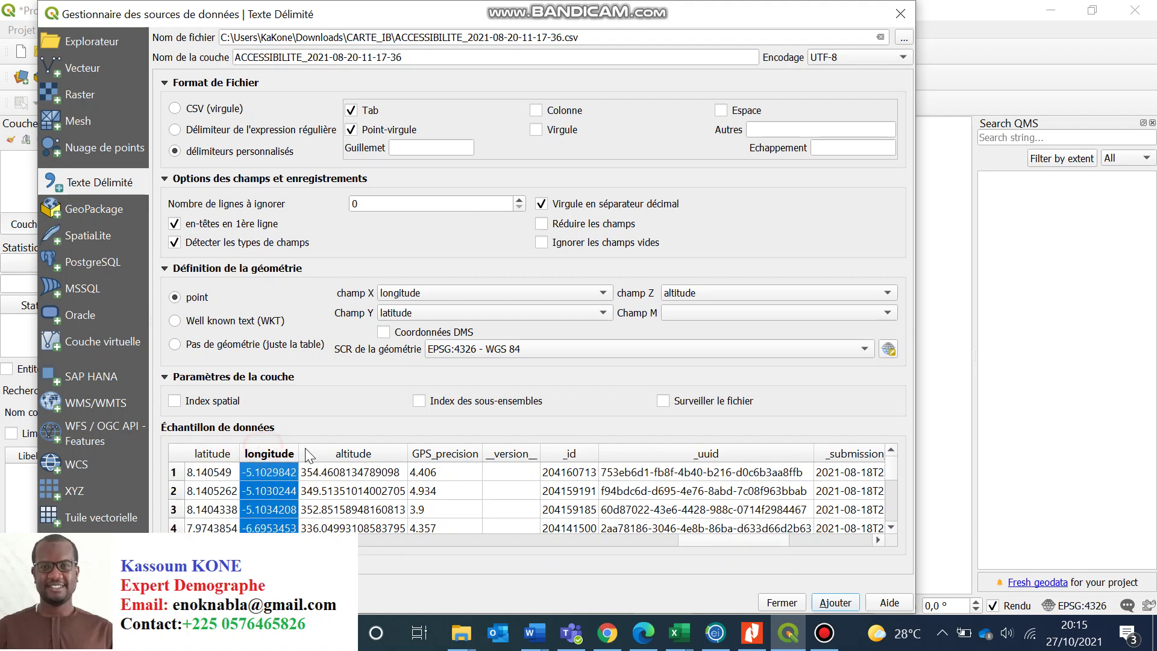
{"action": "left_click", "coordinate": [345, 456]}
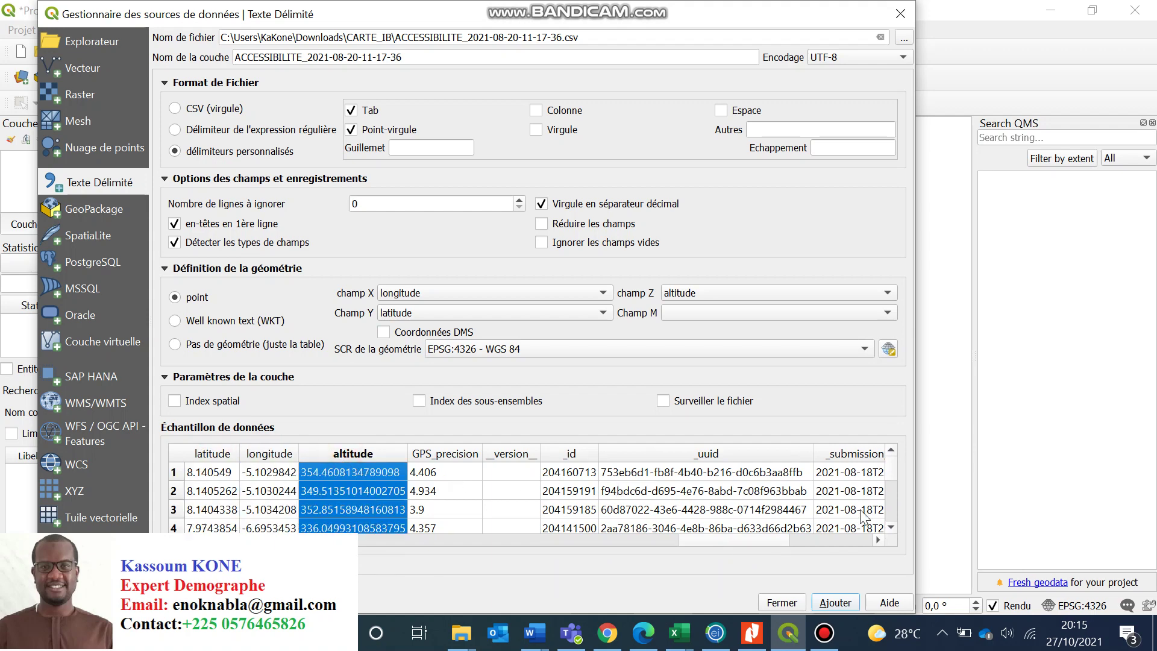
{"action": "left_click", "coordinate": [836, 602]}
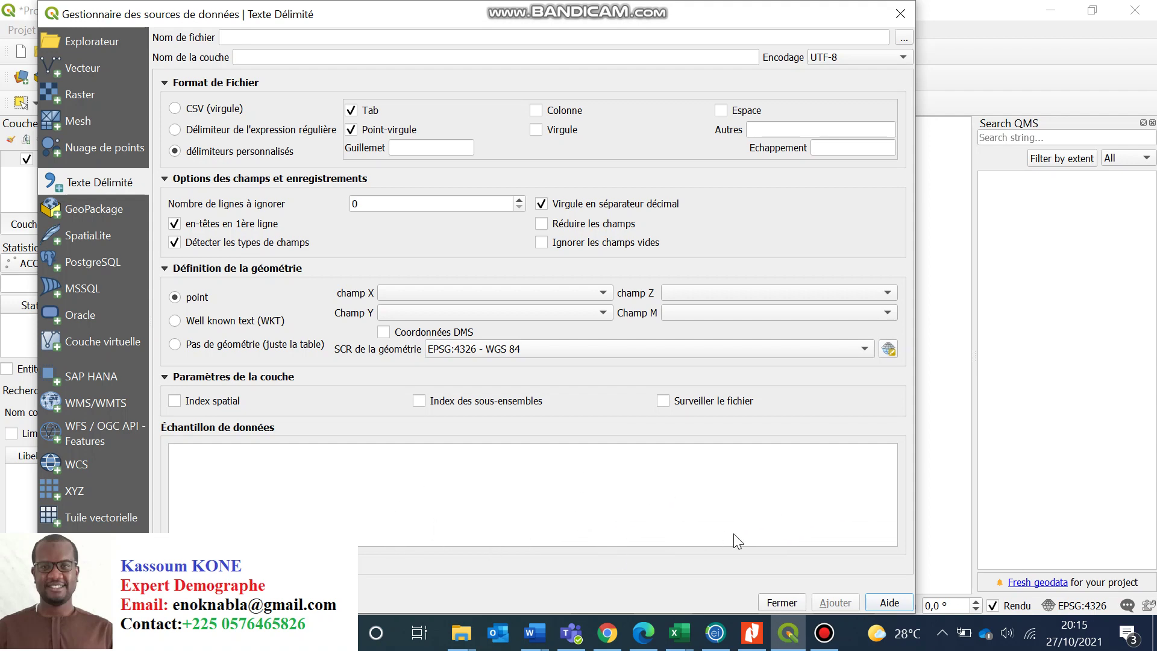
{"action": "left_click", "coordinate": [781, 602]}
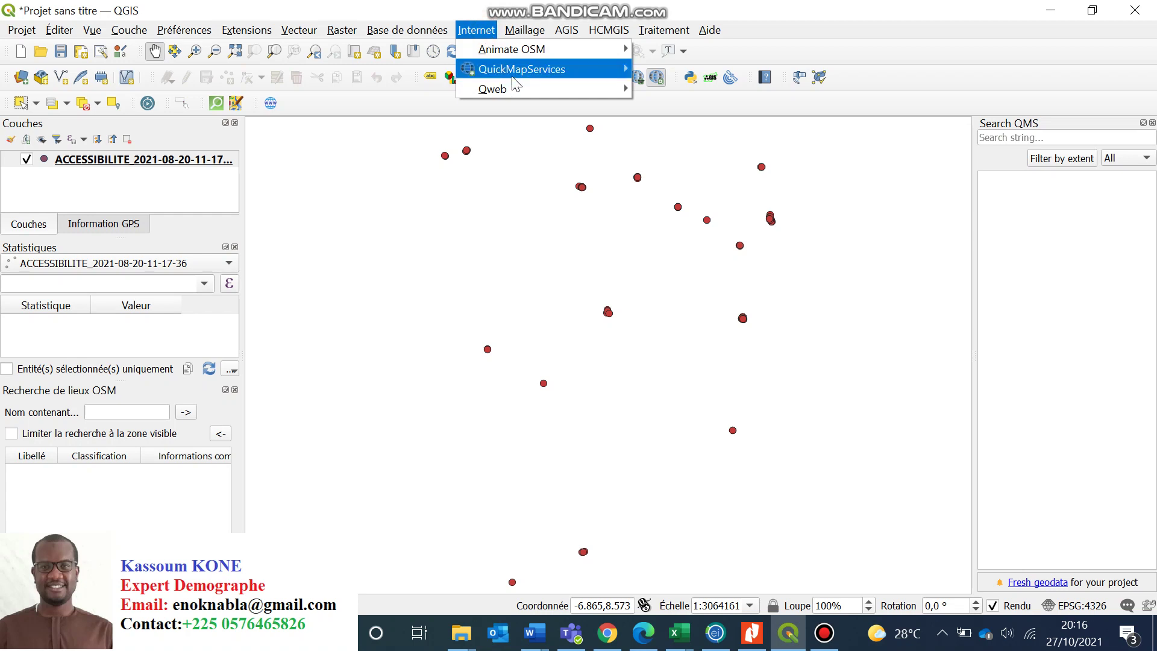
Step: Add the OSM Standard basemap from QuickMapServices beneath the survey points
{"action": "mouse_move", "coordinate": [521, 74]}
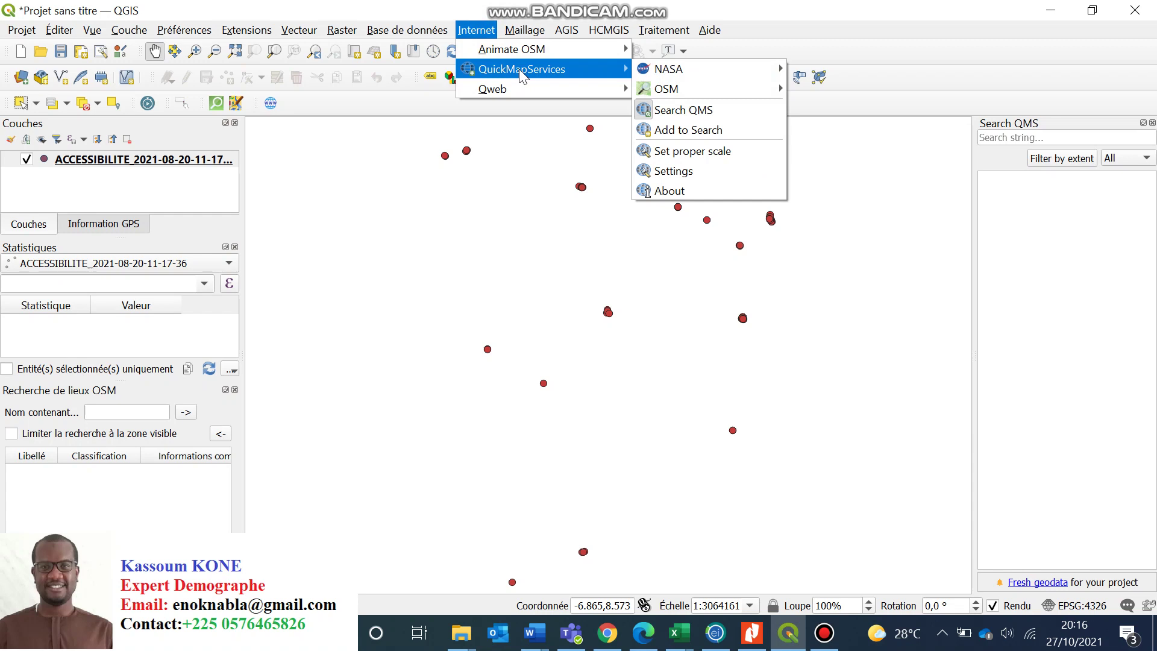
{"action": "mouse_move", "coordinate": [663, 93]}
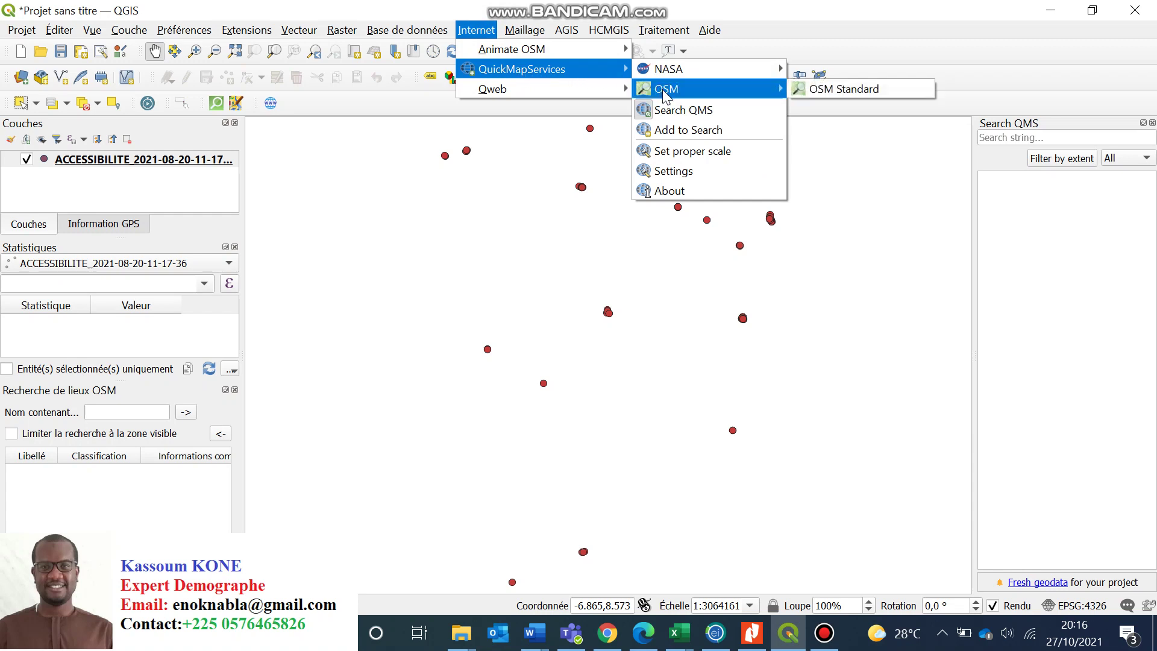
{"action": "left_click", "coordinate": [822, 89]}
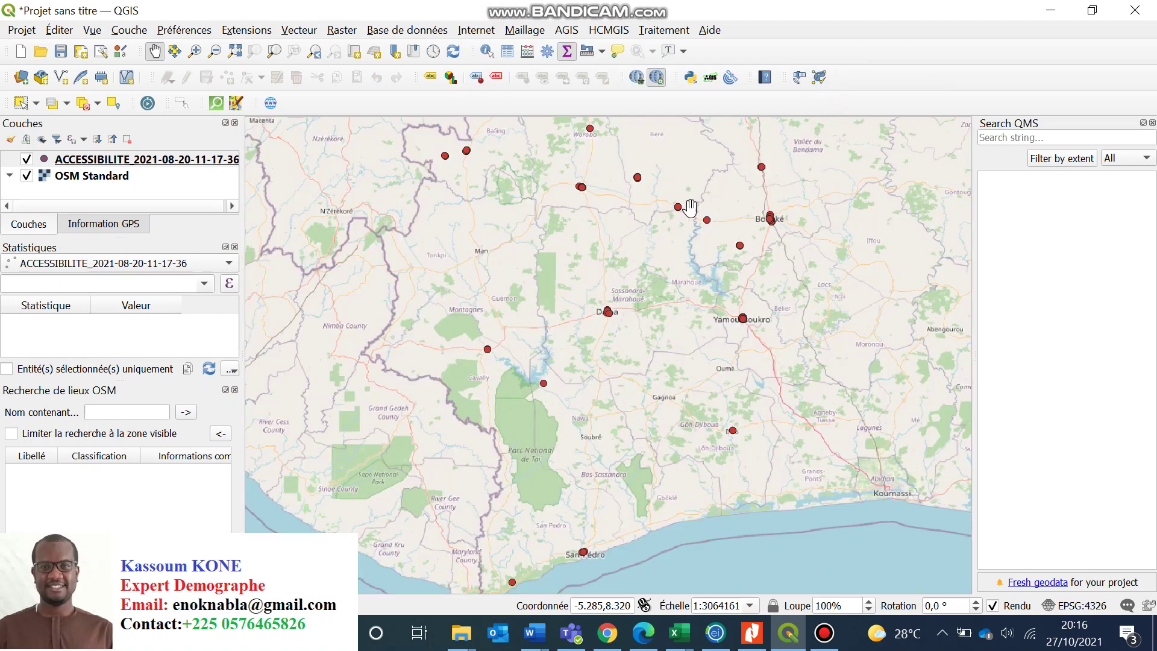
Step: Examine how the survey points are spread over the country, and look closely at those around Bouaké
{"action": "scroll", "coordinate": [762, 259], "scroll_direction": "down", "scroll_amount": 1}
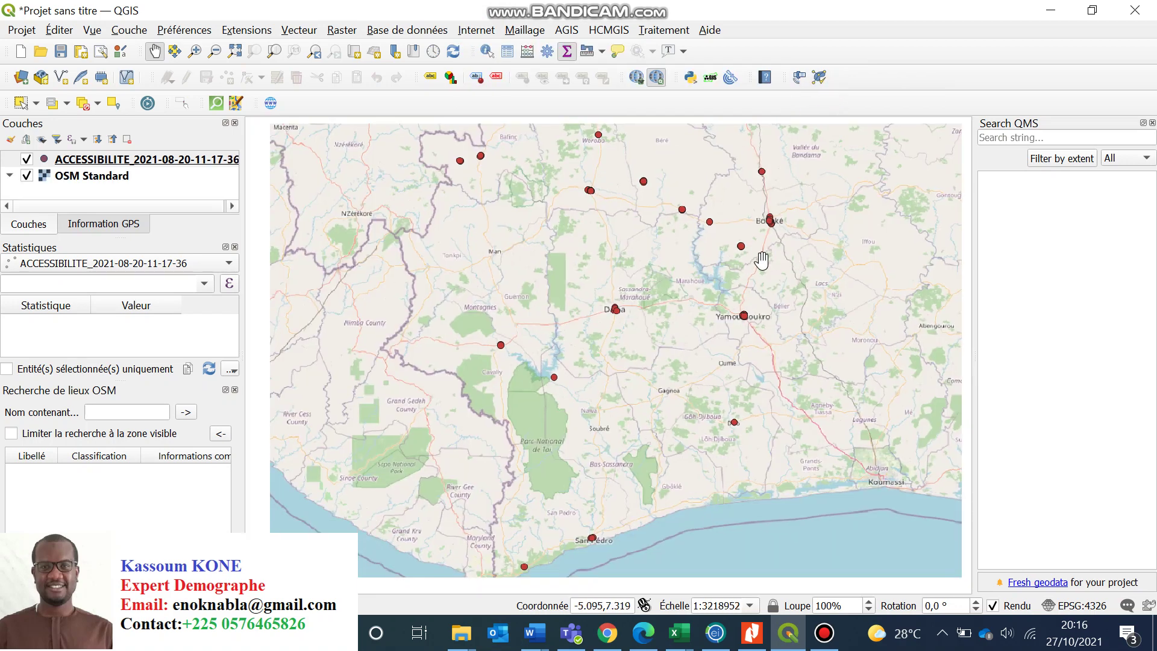
{"action": "scroll", "coordinate": [762, 259], "scroll_direction": "down", "scroll_amount": 2}
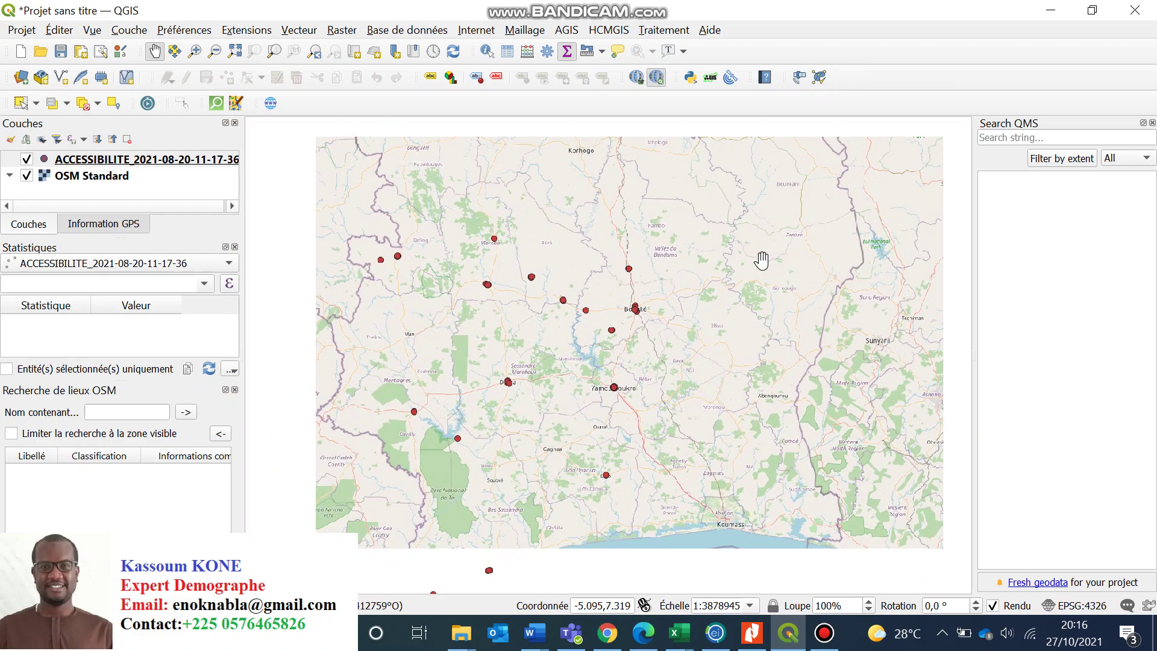
{"action": "scroll", "coordinate": [762, 259], "scroll_direction": "down", "scroll_amount": 1}
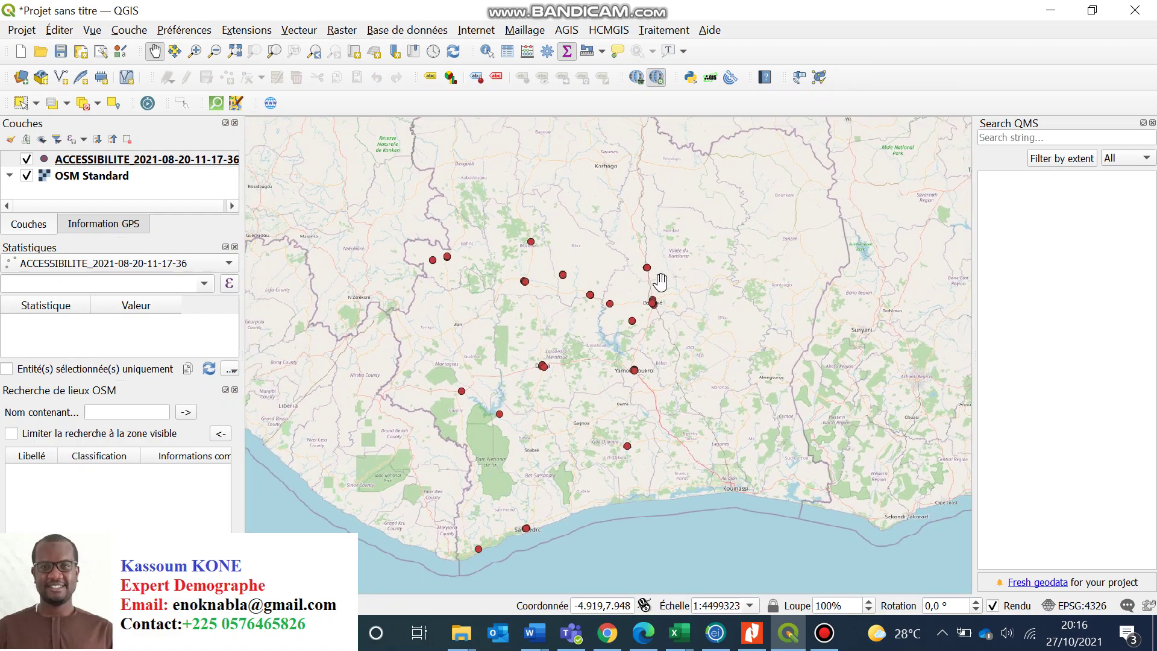
{"action": "scroll", "coordinate": [660, 281], "scroll_direction": "up", "scroll_amount": 3}
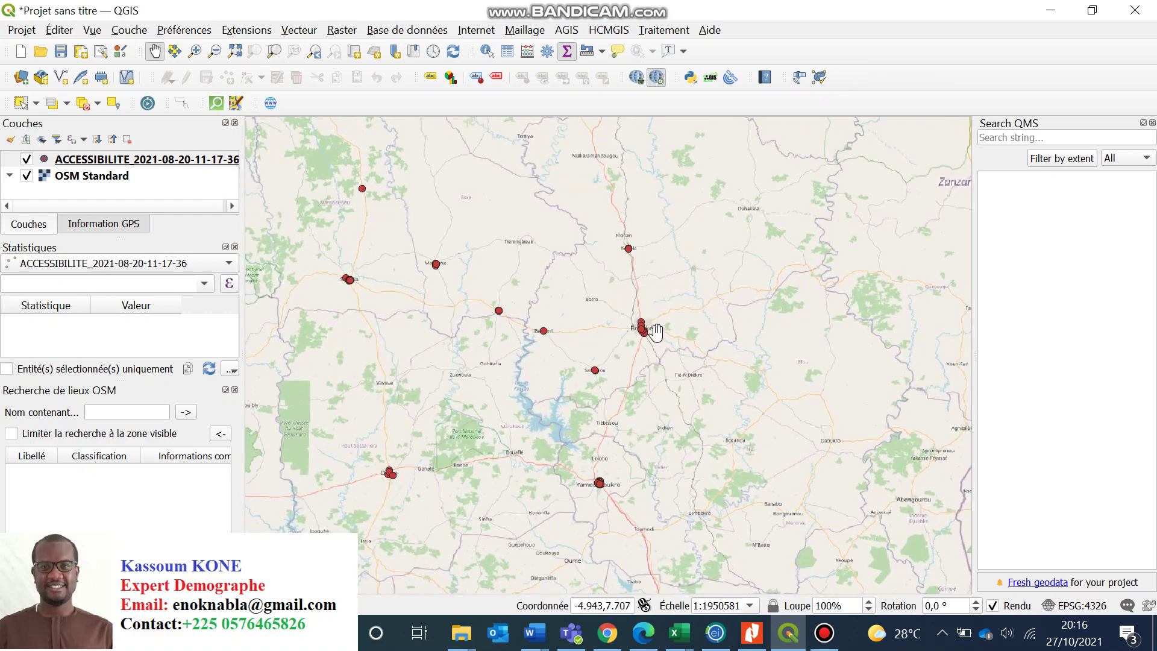
{"action": "scroll", "coordinate": [642, 338], "scroll_direction": "up", "scroll_amount": 3}
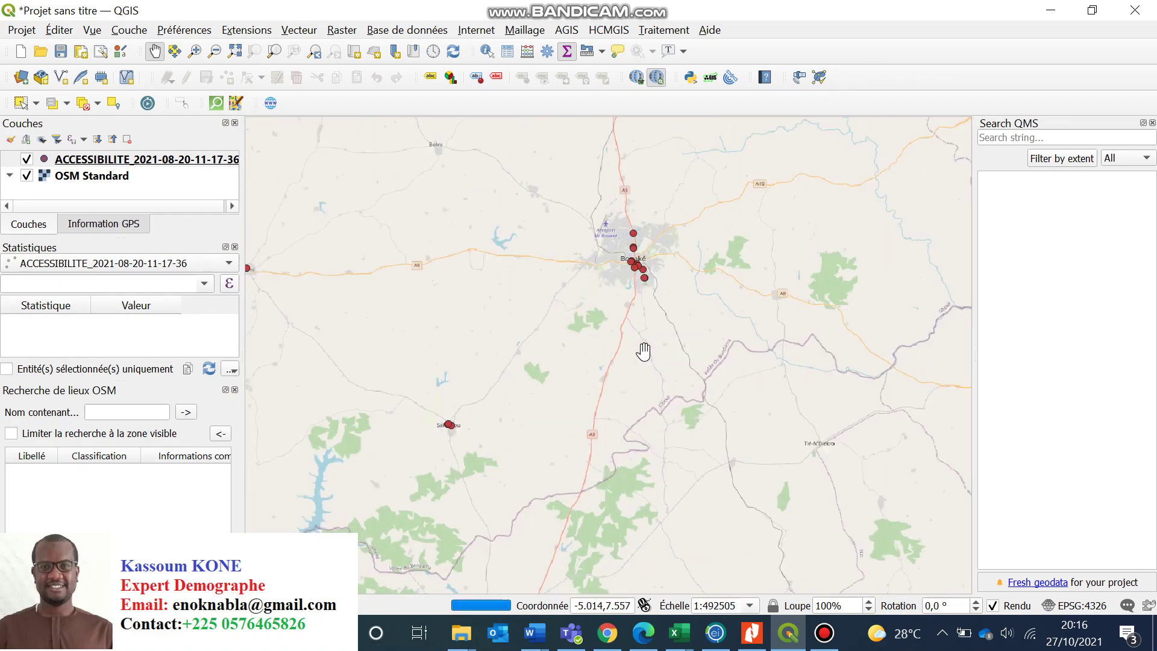
Step: Examine the survey points around Bouaké up close, and view the full extent of the ACCESSIBILITE layer against the surrounding country
{"action": "scroll", "coordinate": [633, 278], "scroll_direction": "up", "scroll_amount": 2}
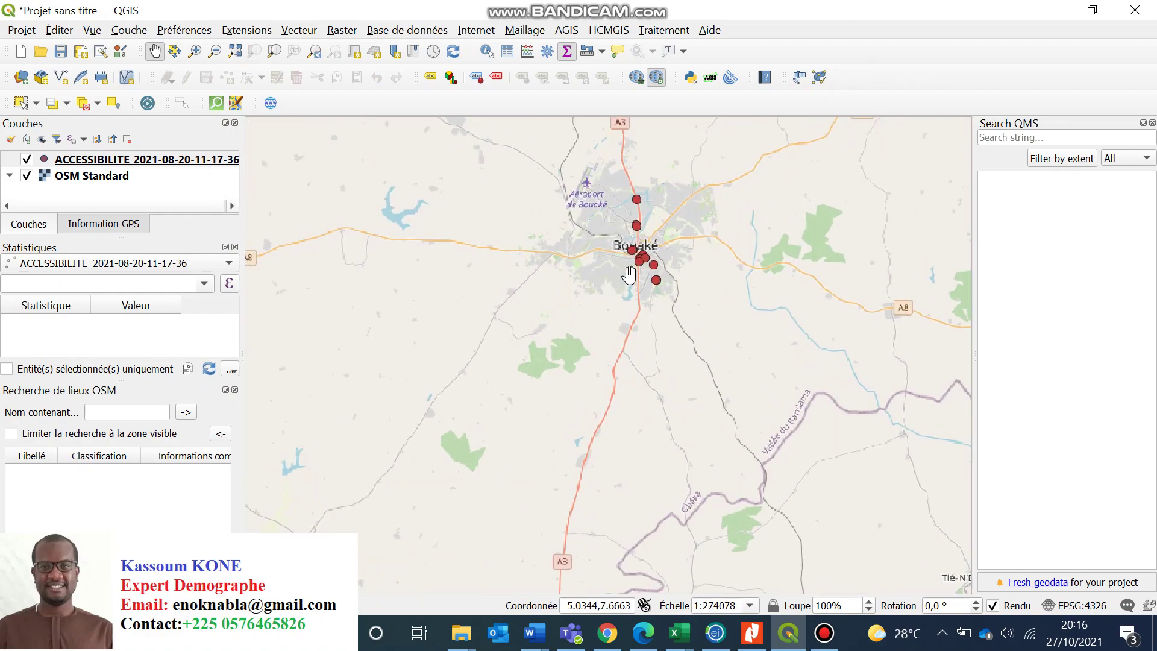
{"action": "scroll", "coordinate": [629, 275], "scroll_direction": "up", "scroll_amount": 1}
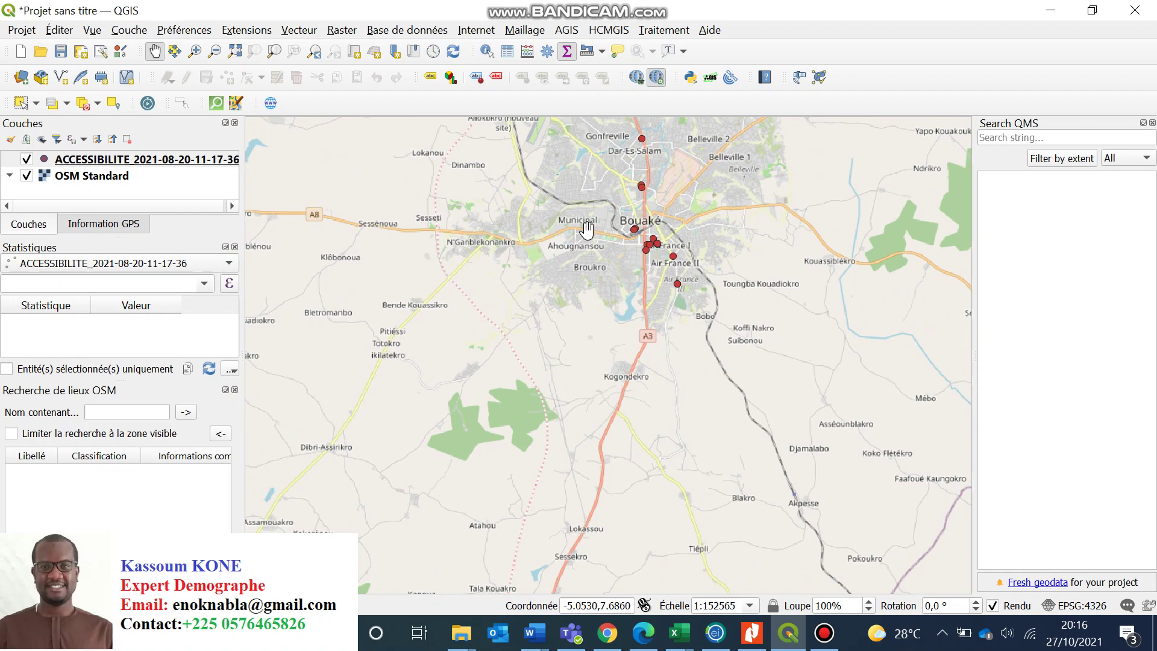
{"action": "scroll", "coordinate": [614, 261], "scroll_direction": "down", "scroll_amount": 3}
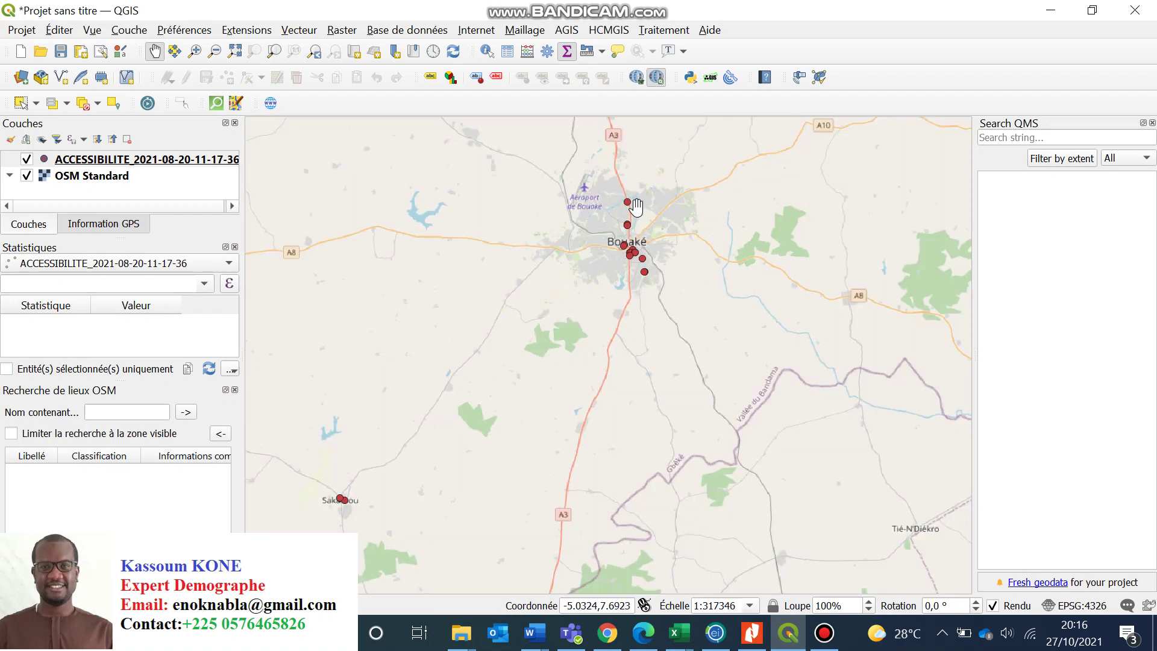
{"action": "left_click", "coordinate": [202, 158]}
{"action": "right_click", "coordinate": [203, 158]}
{"action": "left_click", "coordinate": [228, 164]}
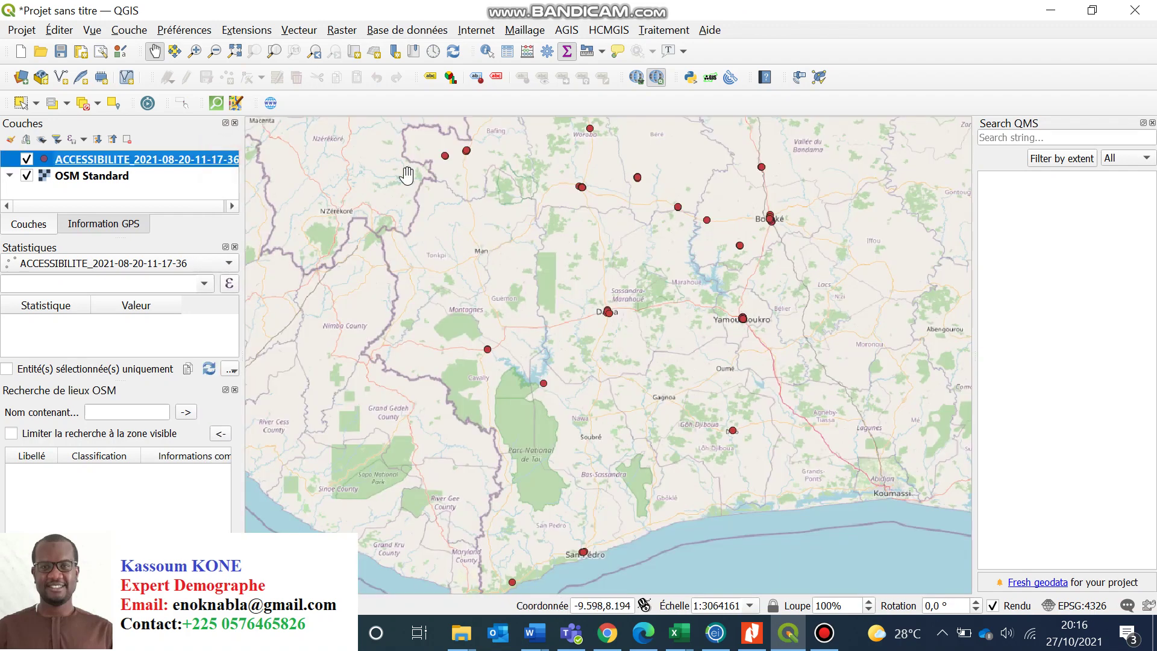
{"action": "scroll", "coordinate": [650, 251], "scroll_direction": "down", "scroll_amount": 1}
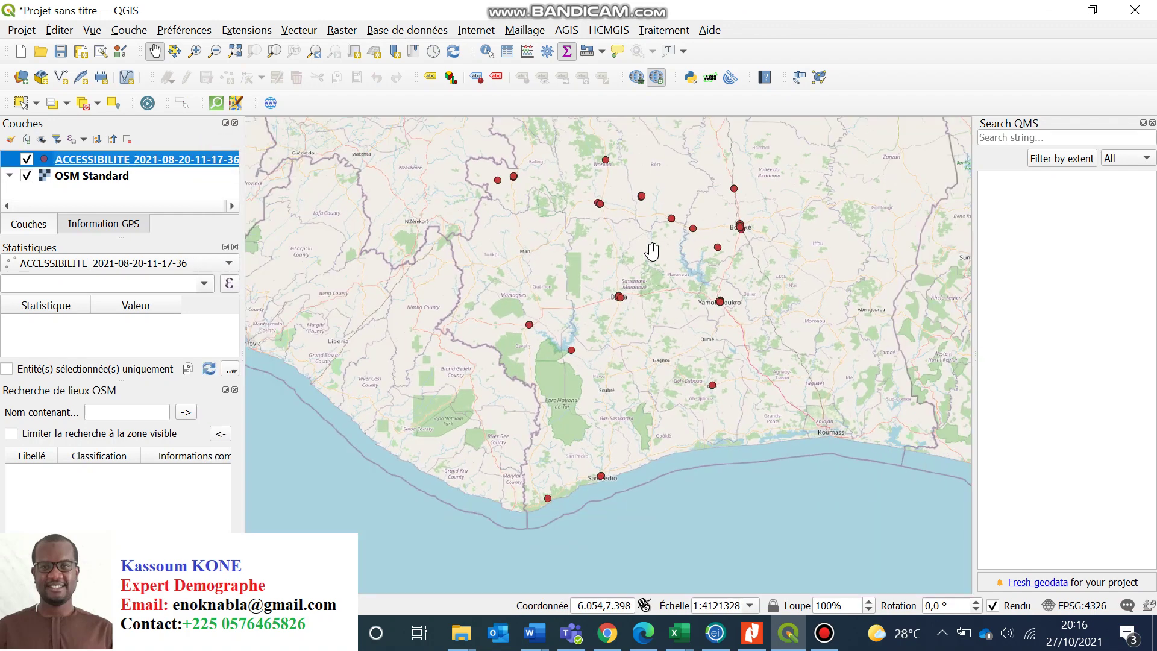
{"action": "scroll", "coordinate": [652, 251], "scroll_direction": "down", "scroll_amount": 1}
{"action": "scroll", "coordinate": [657, 324], "scroll_direction": "down", "scroll_amount": 1}
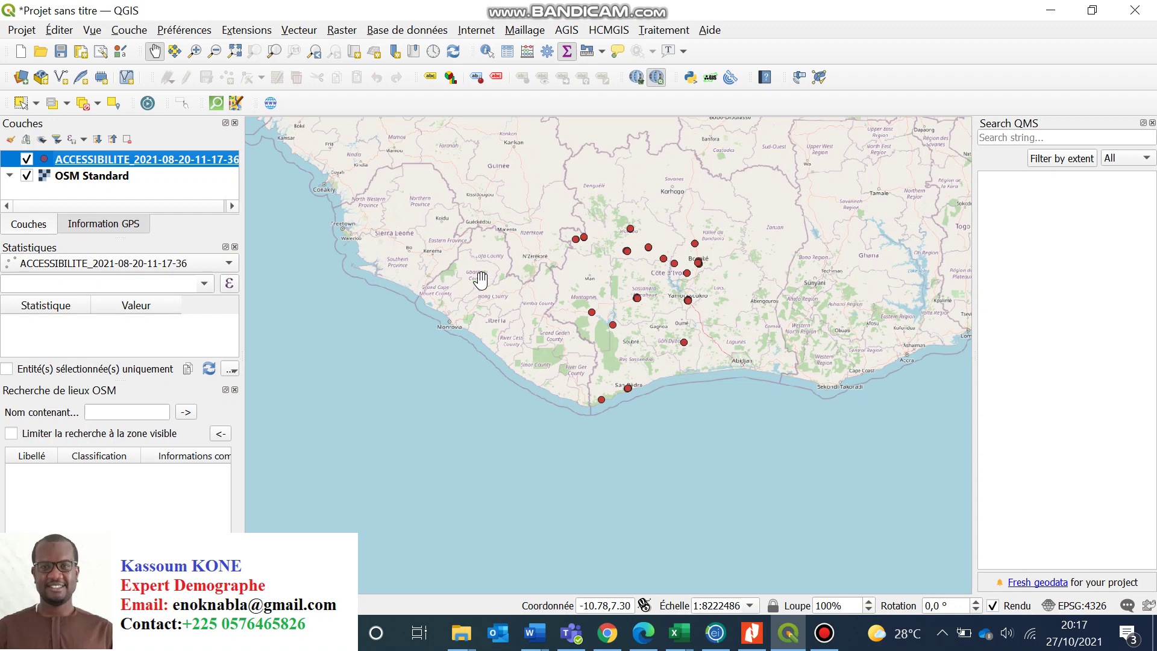
{"action": "right_click", "coordinate": [190, 161]}
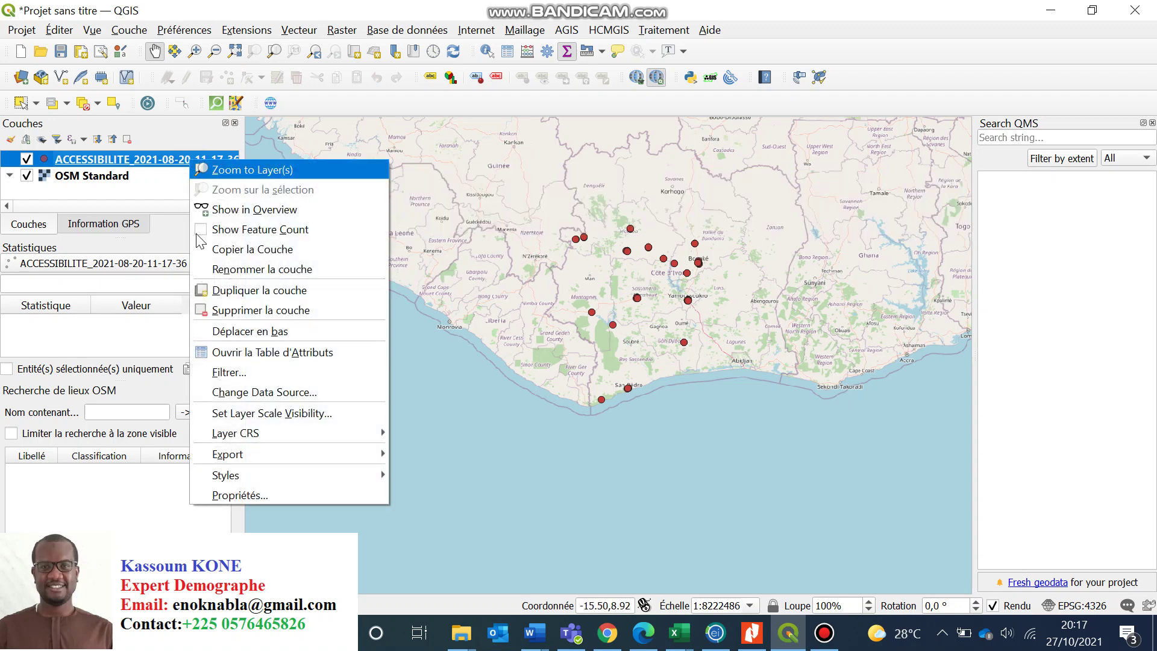
{"action": "left_click", "coordinate": [254, 494]}
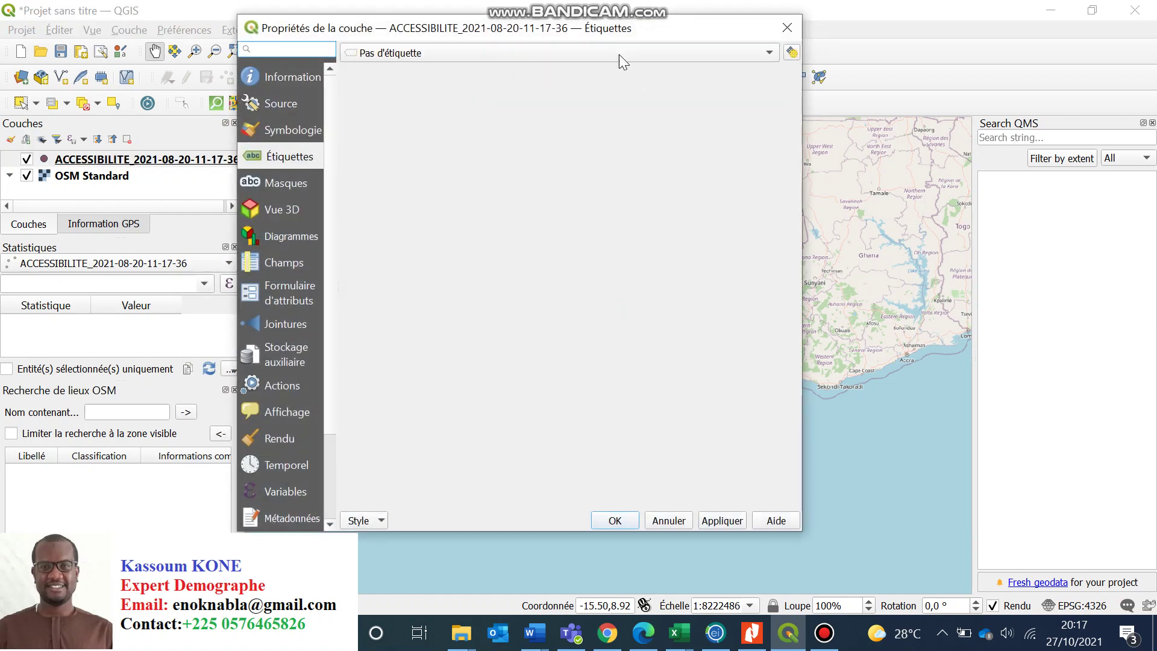
{"action": "left_click", "coordinate": [787, 28]}
Step: Label the ACCESSIBILITE points with Étiquettes simples from the Q4_Nom_et_pr_noms_de_l_enqu_teur field, and check the labels on the map
{"action": "right_click", "coordinate": [205, 160]}
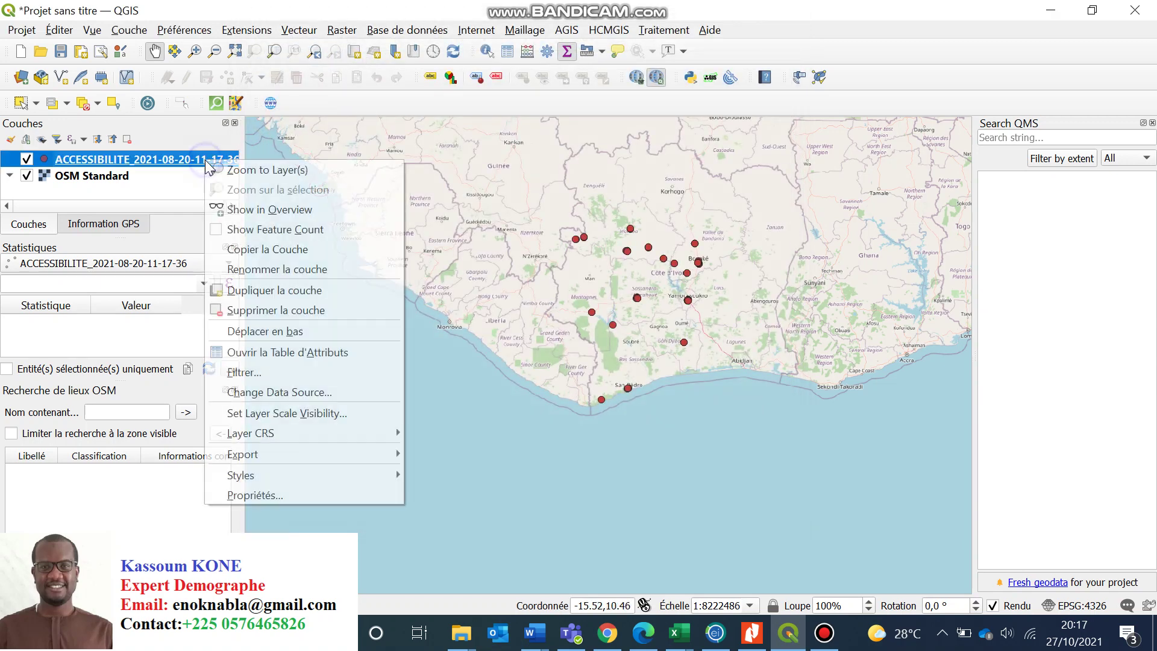
{"action": "left_click", "coordinate": [275, 491]}
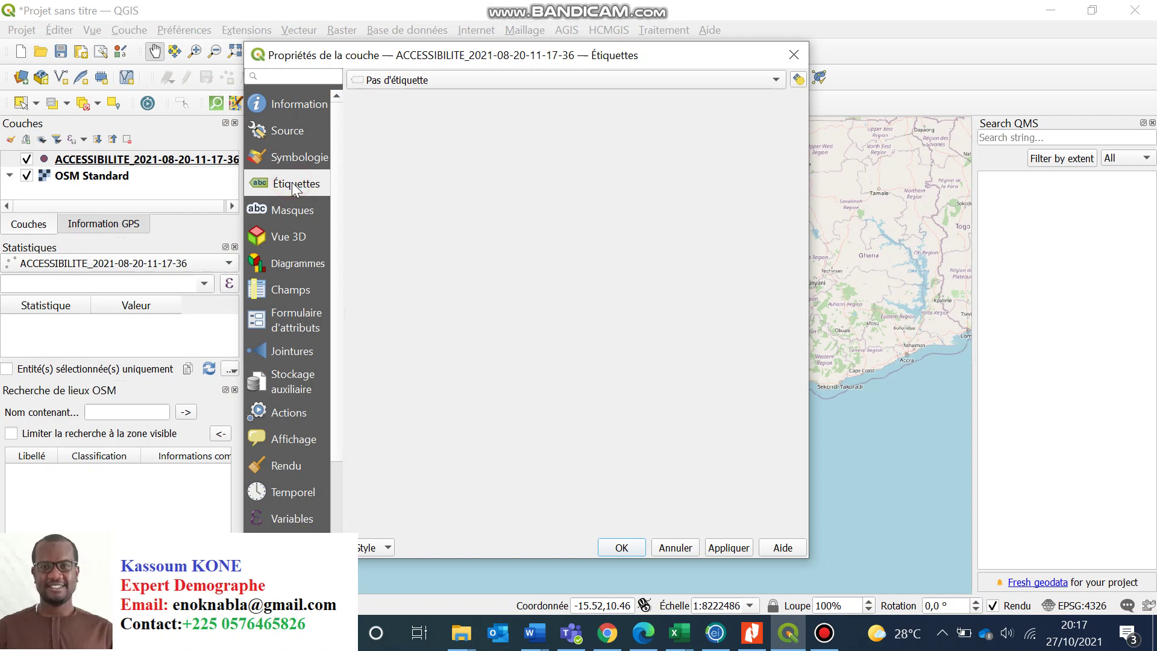
{"action": "left_click", "coordinate": [406, 82]}
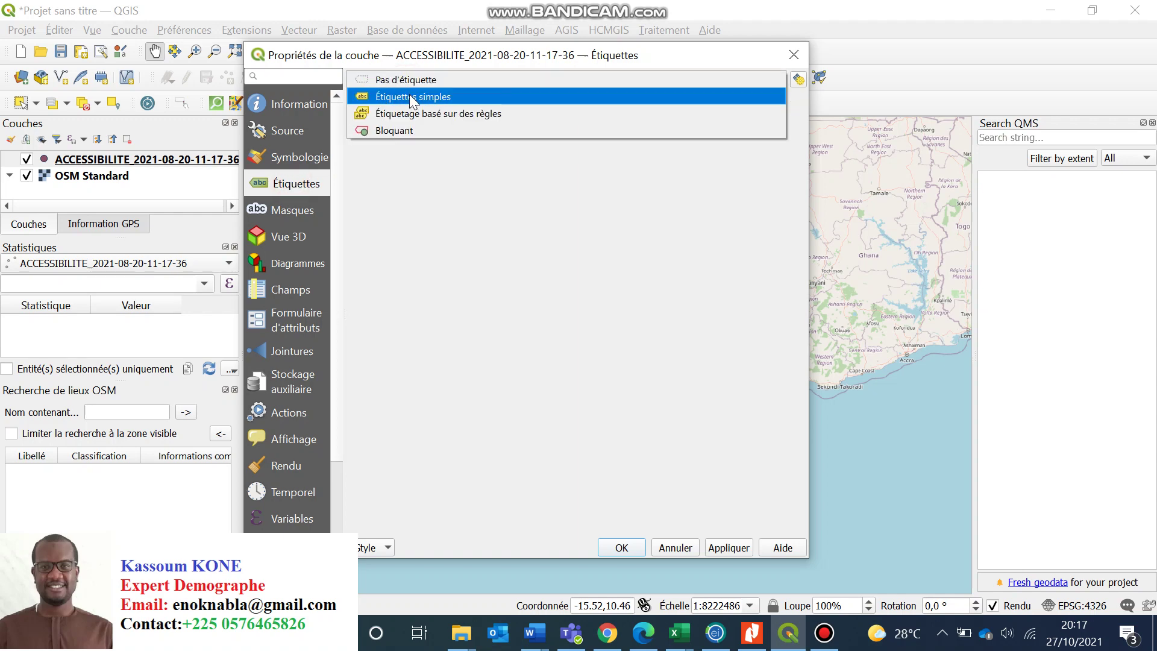
{"action": "left_click", "coordinate": [410, 95]}
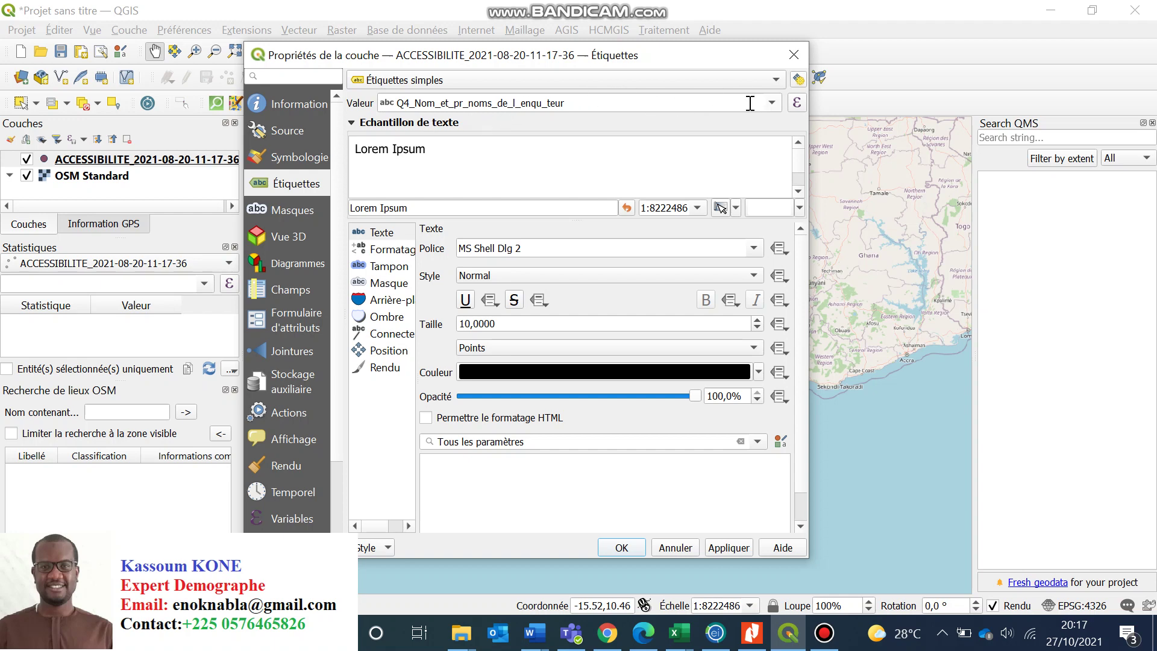
{"action": "left_click", "coordinate": [771, 104]}
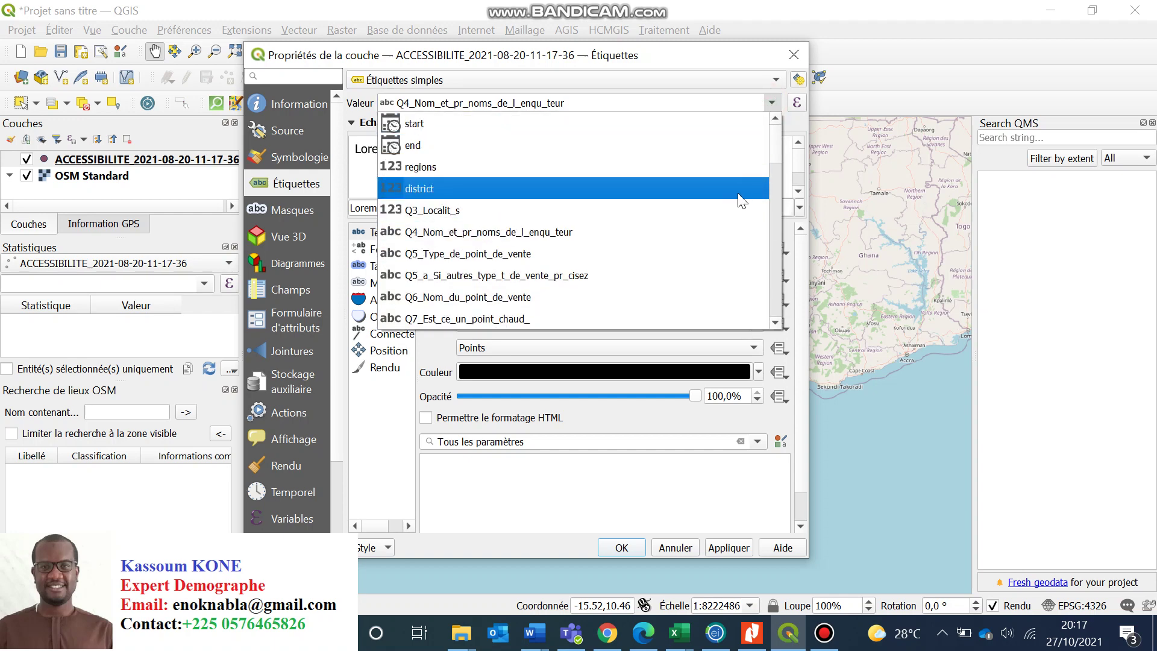
{"action": "left_click", "coordinate": [703, 236]}
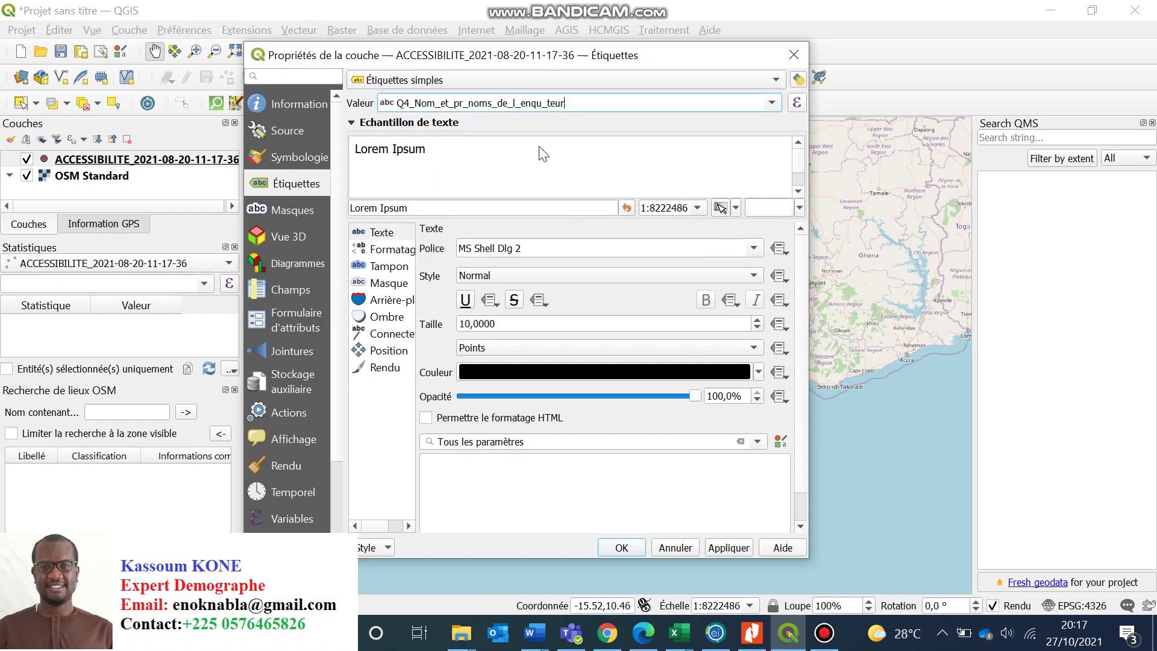
{"action": "left_click", "coordinate": [714, 547]}
{"action": "left_click", "coordinate": [621, 547]}
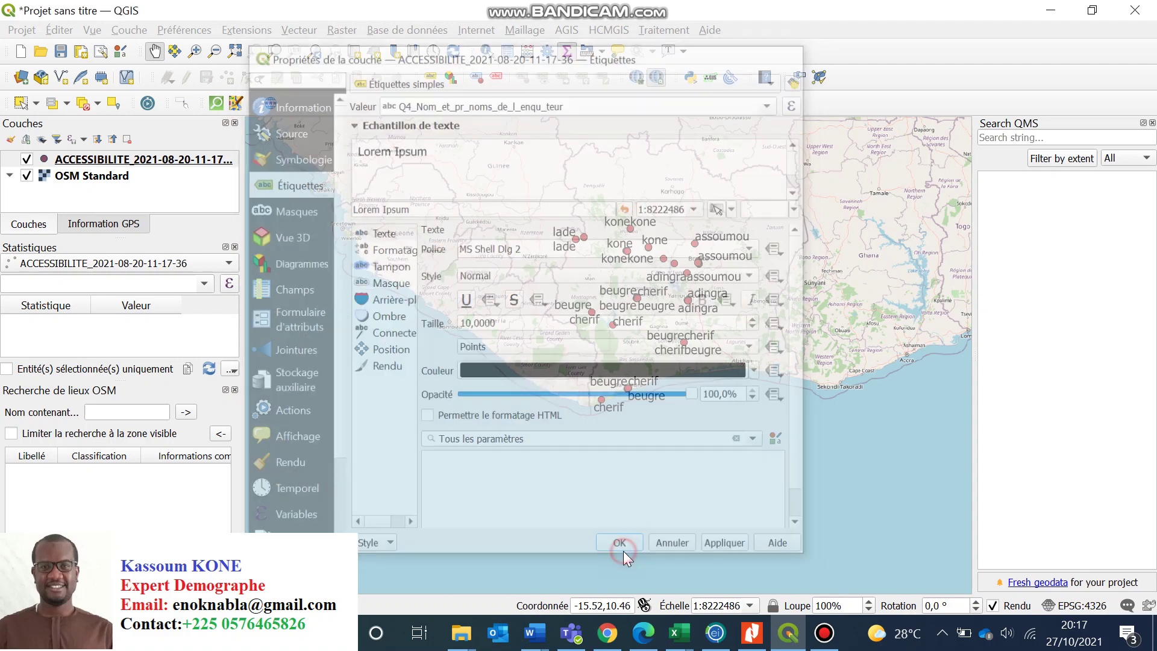
{"action": "scroll", "coordinate": [661, 336], "scroll_direction": "up", "scroll_amount": 1}
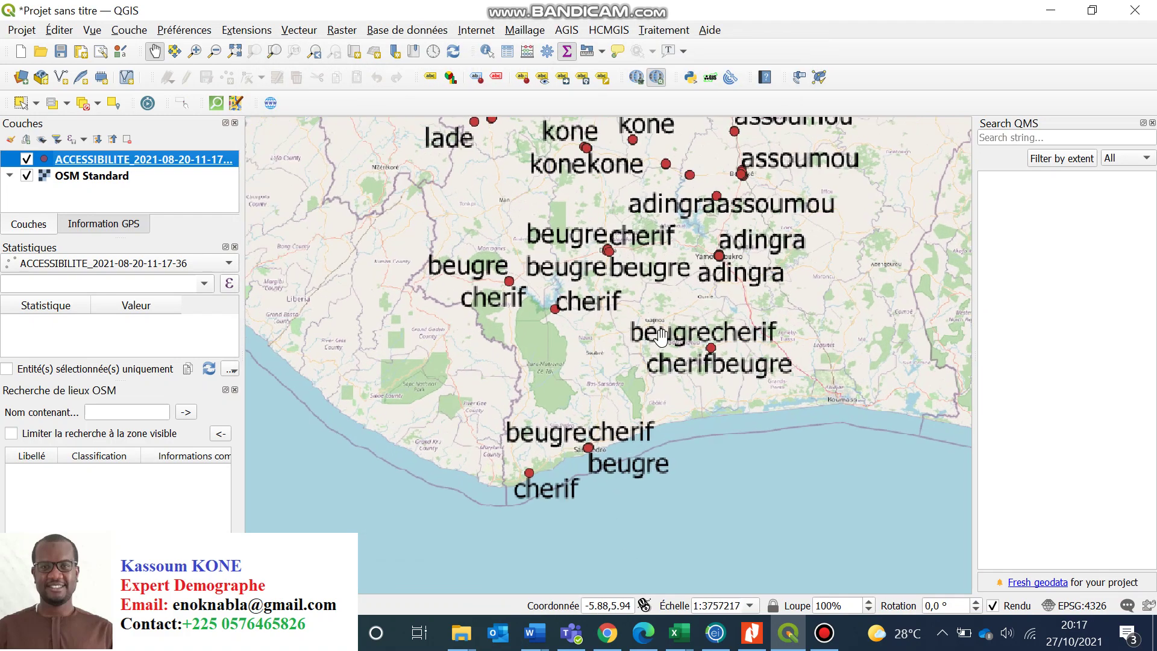
{"action": "scroll", "coordinate": [666, 338], "scroll_direction": "up", "scroll_amount": 1}
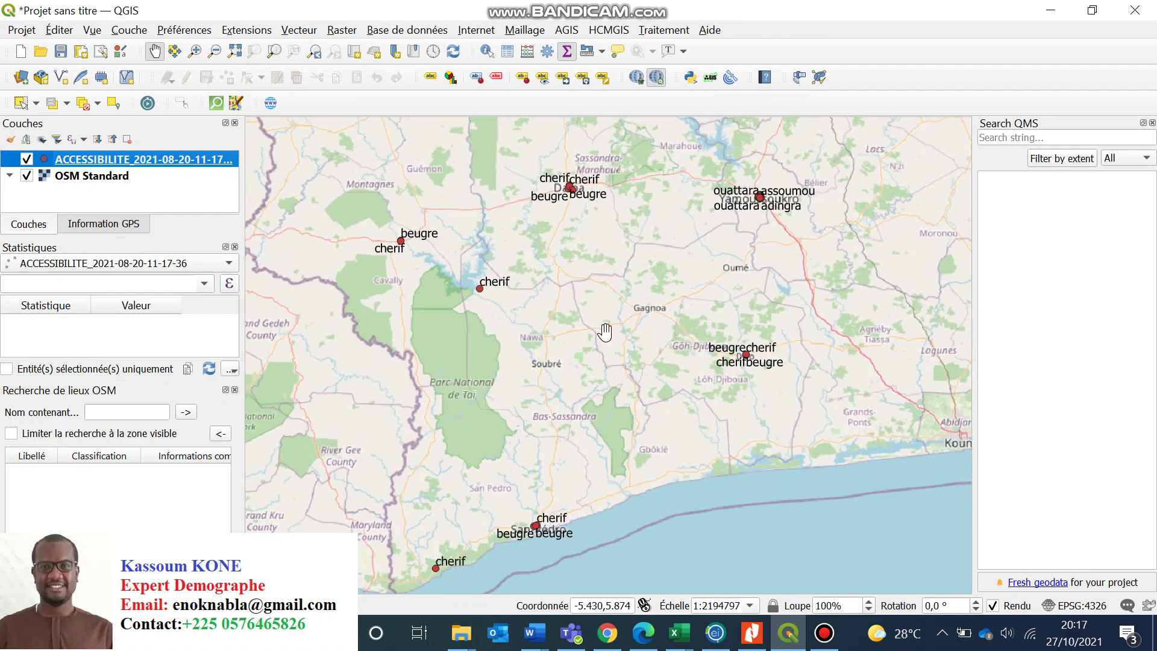
{"action": "scroll", "coordinate": [706, 420], "scroll_direction": "up", "scroll_amount": 1}
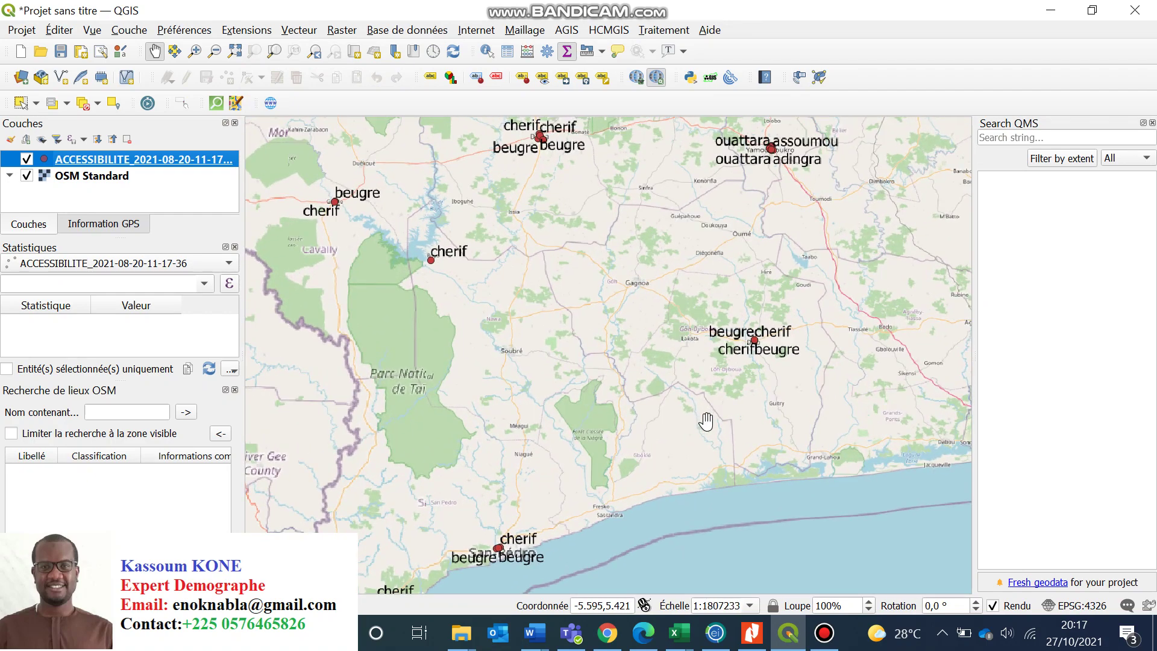
{"action": "scroll", "coordinate": [706, 420], "scroll_direction": "down", "scroll_amount": 2}
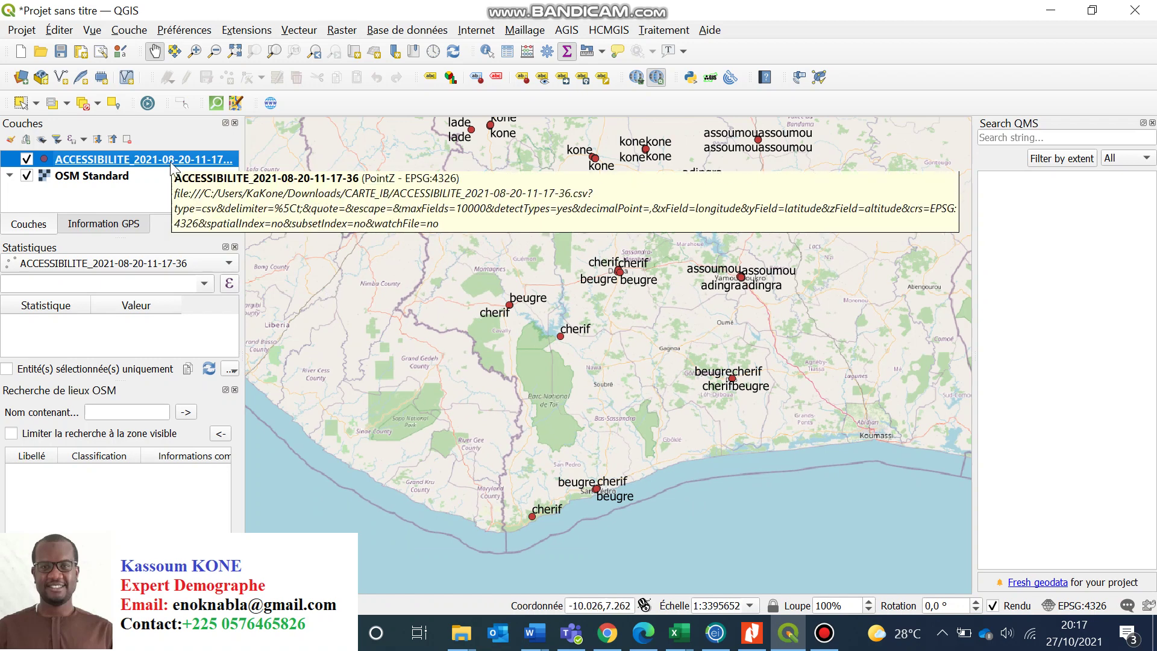
Step: Start exporting all features of the ACCESSIBILITE layer with ESRI Shapefile as the format
{"action": "right_click", "coordinate": [109, 163]}
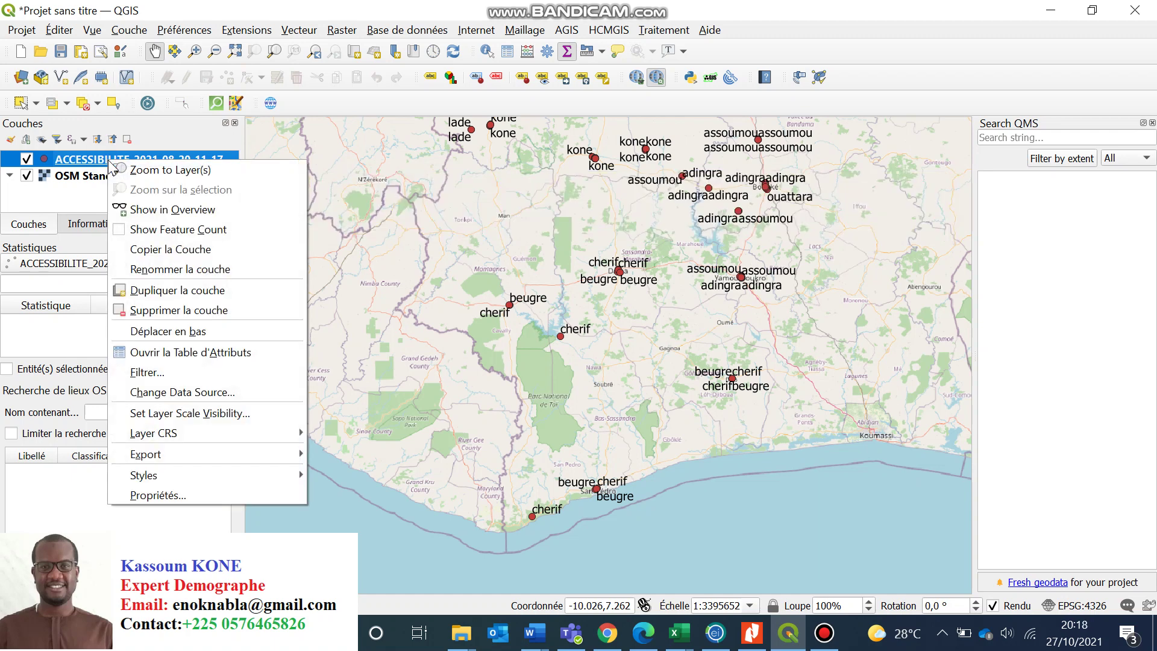
{"action": "mouse_move", "coordinate": [241, 473]}
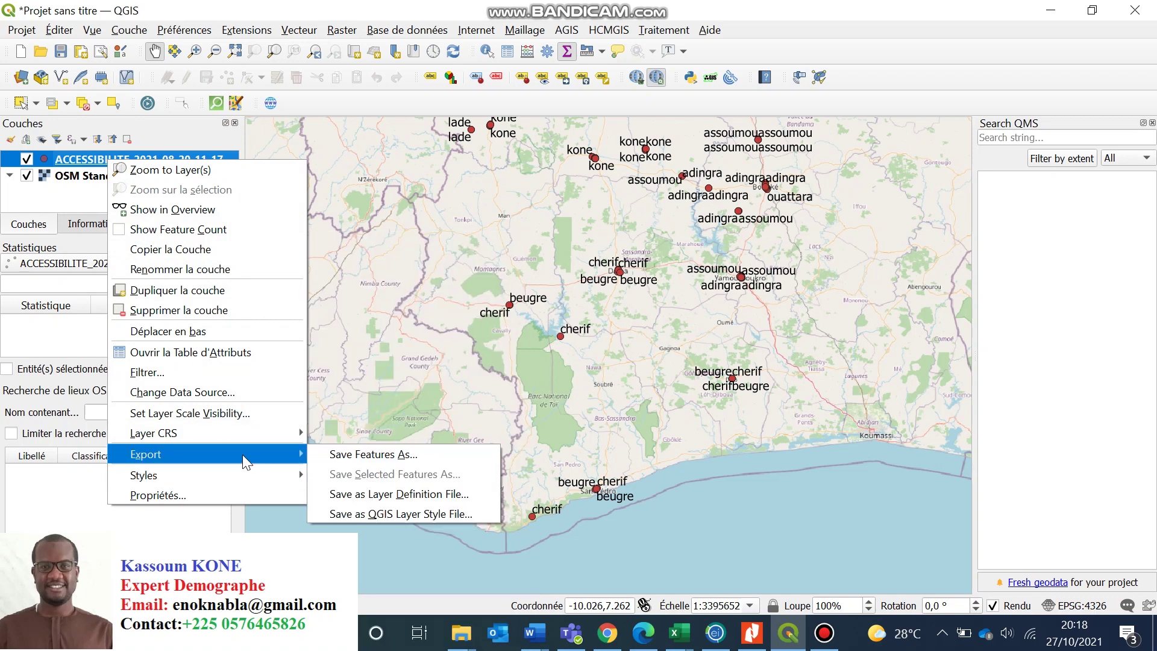
{"action": "left_click", "coordinate": [346, 457]}
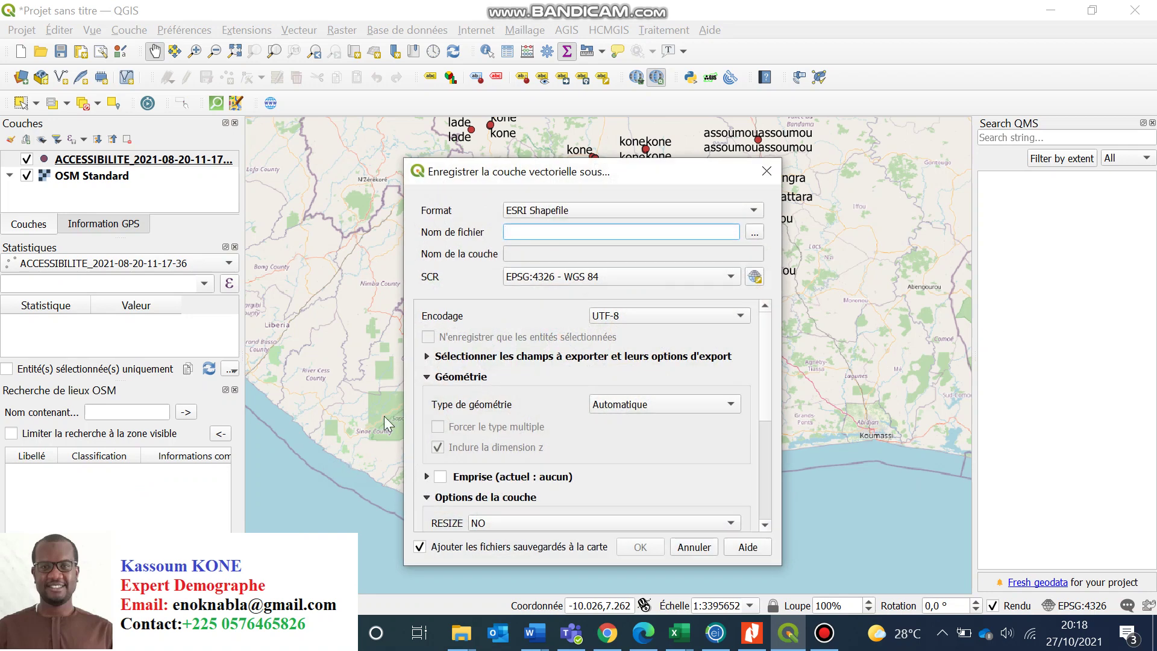
{"action": "left_click", "coordinate": [637, 212]}
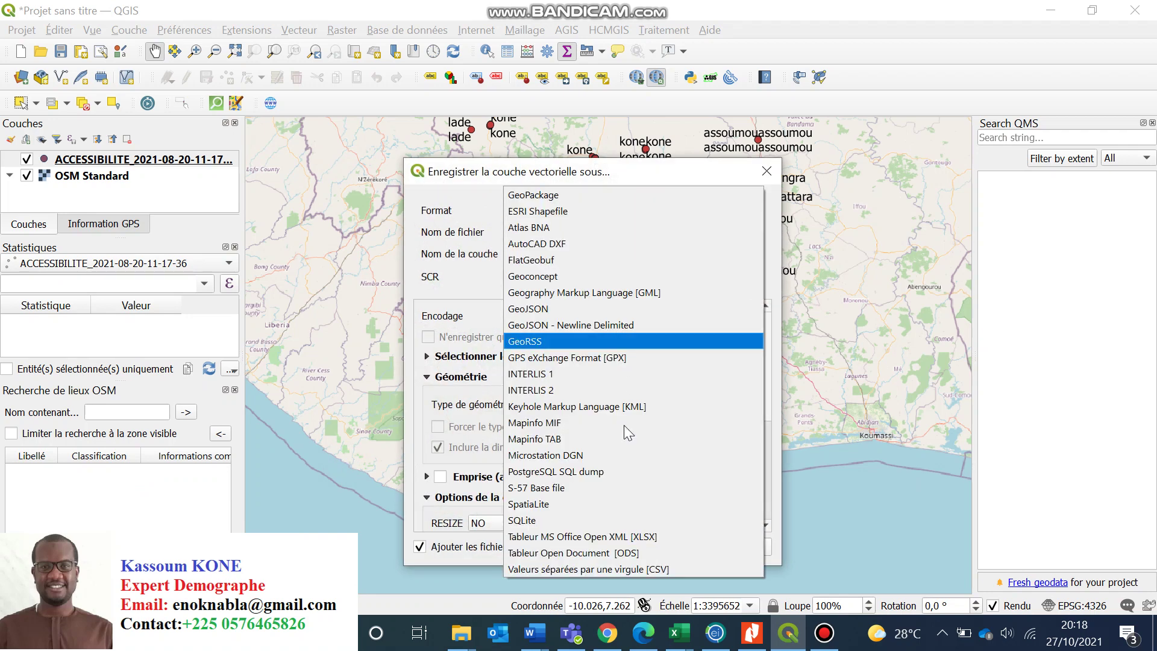
{"action": "left_click", "coordinate": [594, 212]}
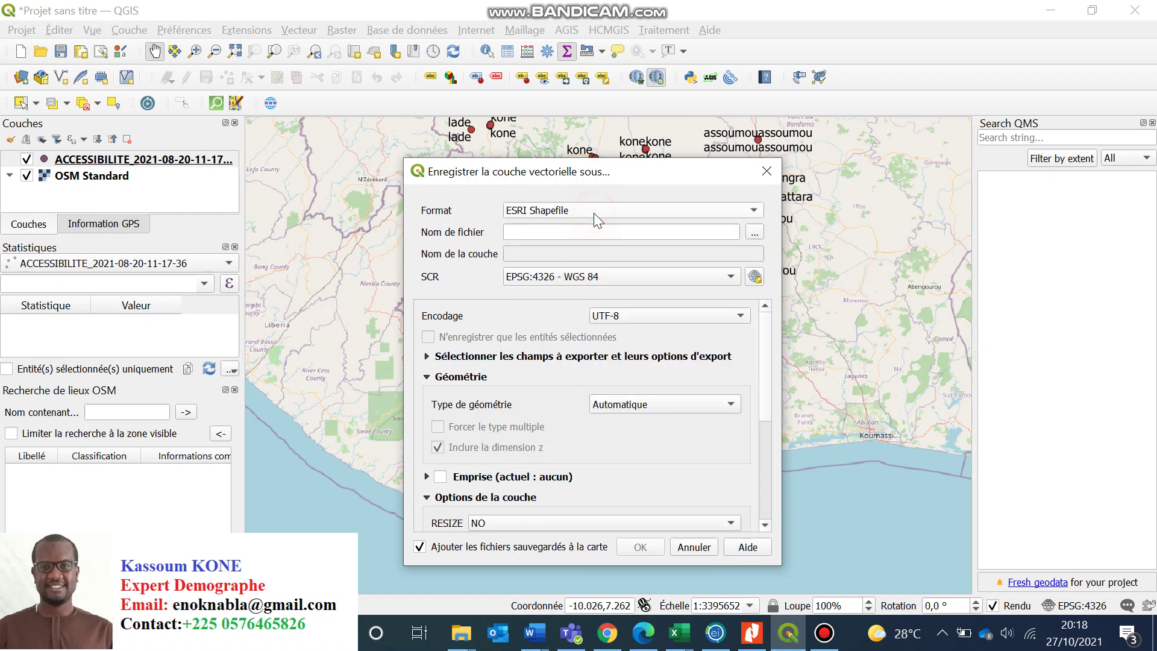
Step: Set the export file name to Mes_points in the Carte_Accessibilité folder
{"action": "left_click", "coordinate": [760, 235]}
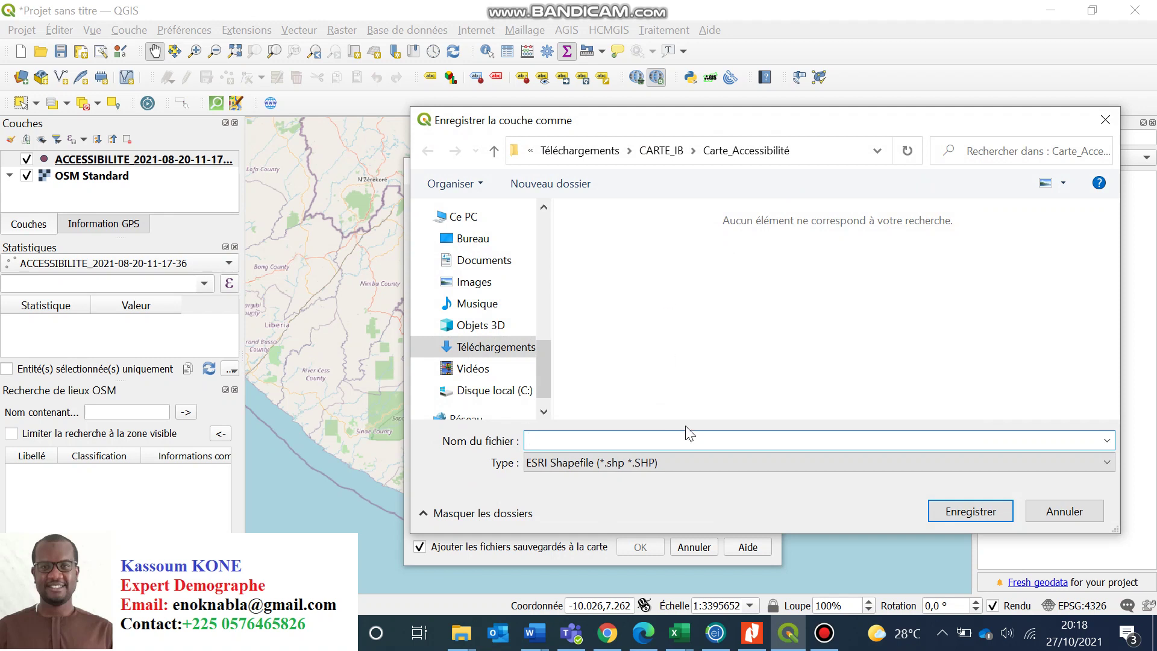
{"action": "left_click", "coordinate": [673, 439]}
{"action": "type", "text": "Mon"}
{"action": "key", "text": "BackSpace"}
{"action": "key", "text": "BackSpace"}
{"action": "type", "text": "es_points"}
{"action": "left_click", "coordinate": [967, 512]}
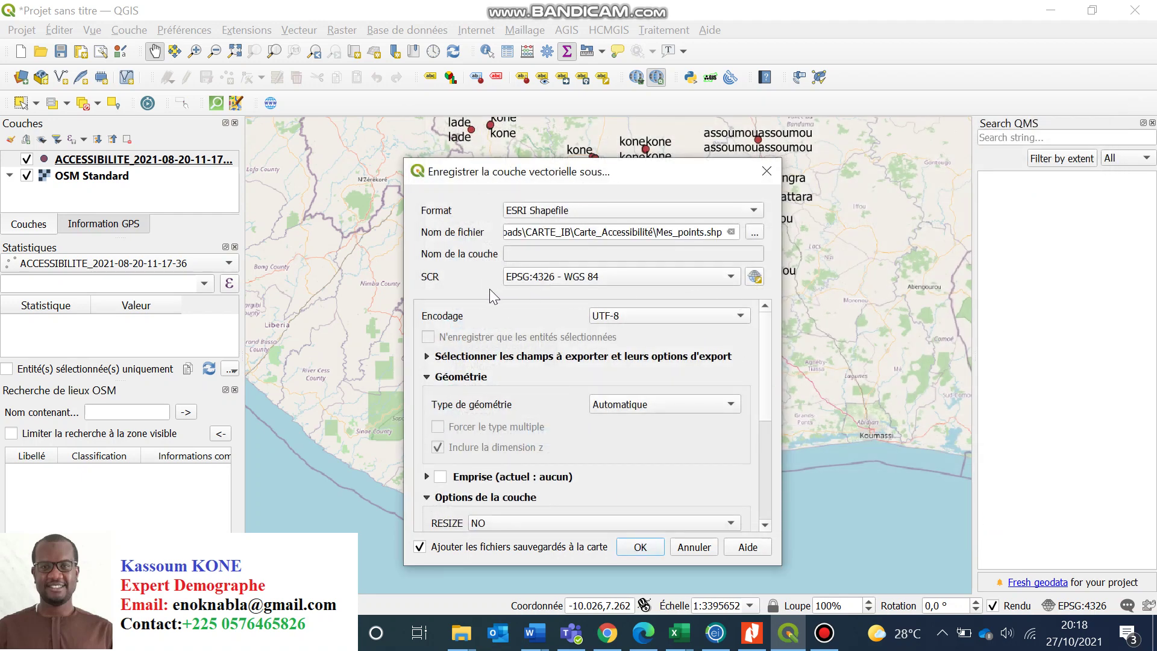
Step: Export the shapefile in EPSG:4326 - WGS 84 and hide the original ACCESSIBILITE layer
{"action": "left_click", "coordinate": [663, 281]}
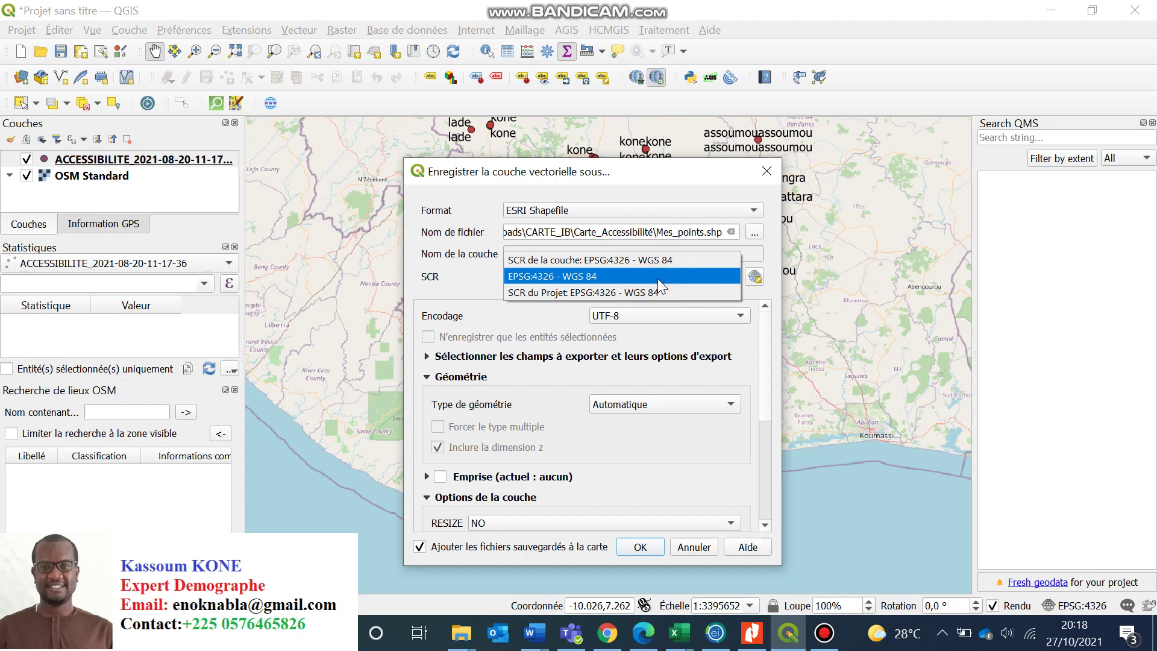
{"action": "left_click", "coordinate": [645, 277]}
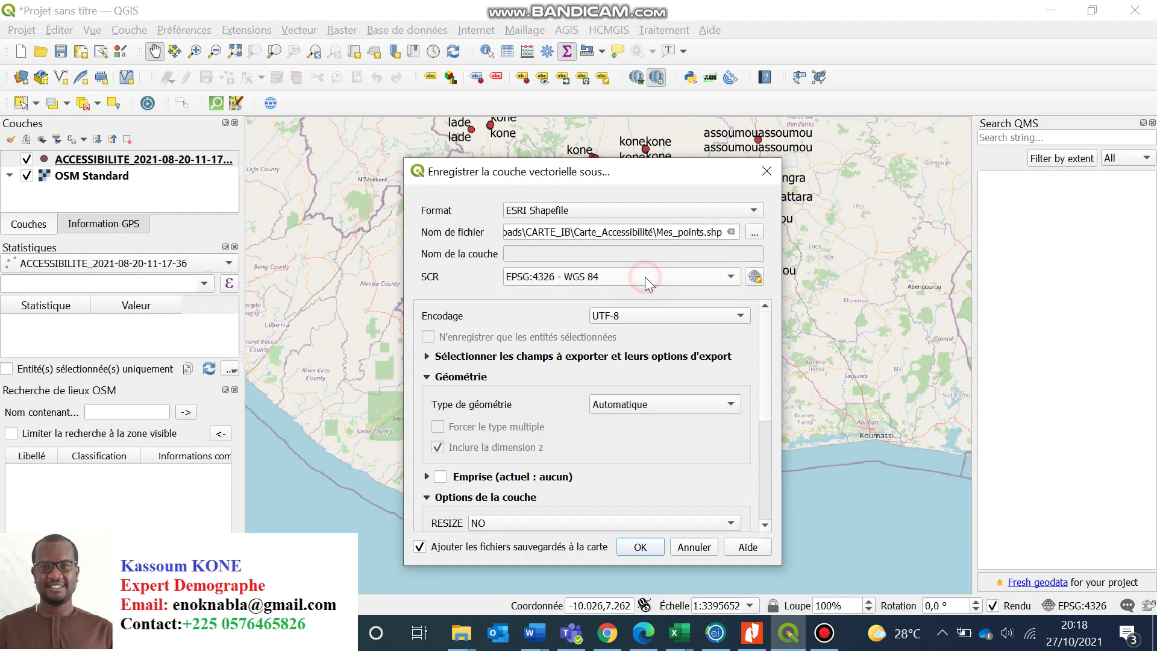
{"action": "left_click", "coordinate": [640, 547]}
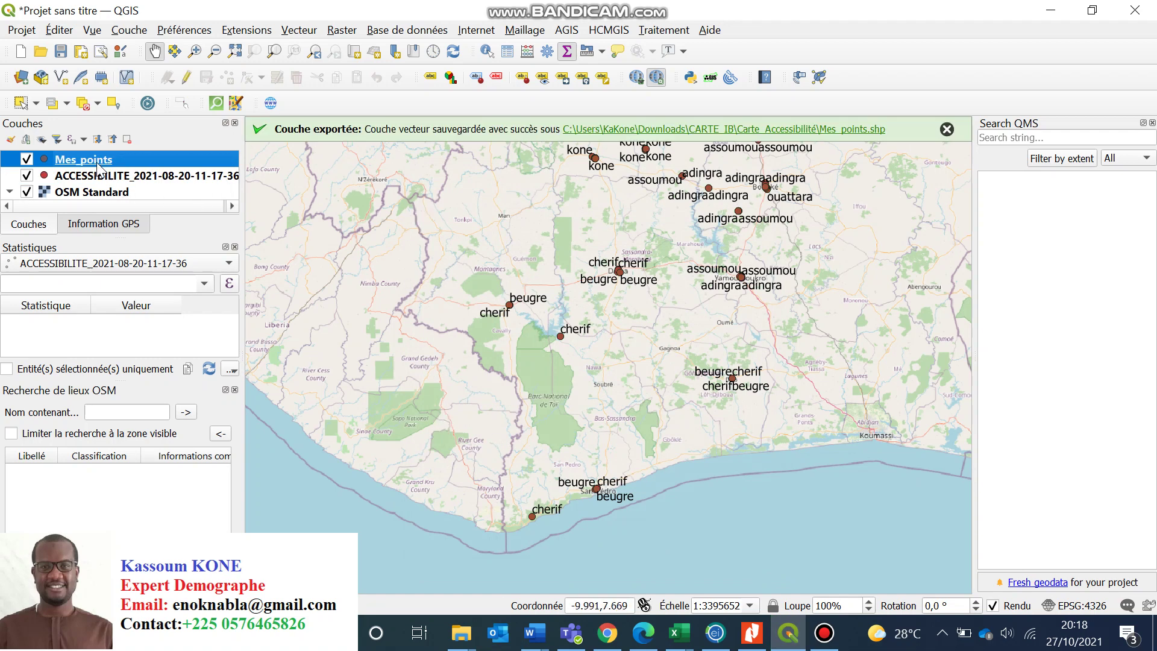
{"action": "left_click", "coordinate": [27, 176]}
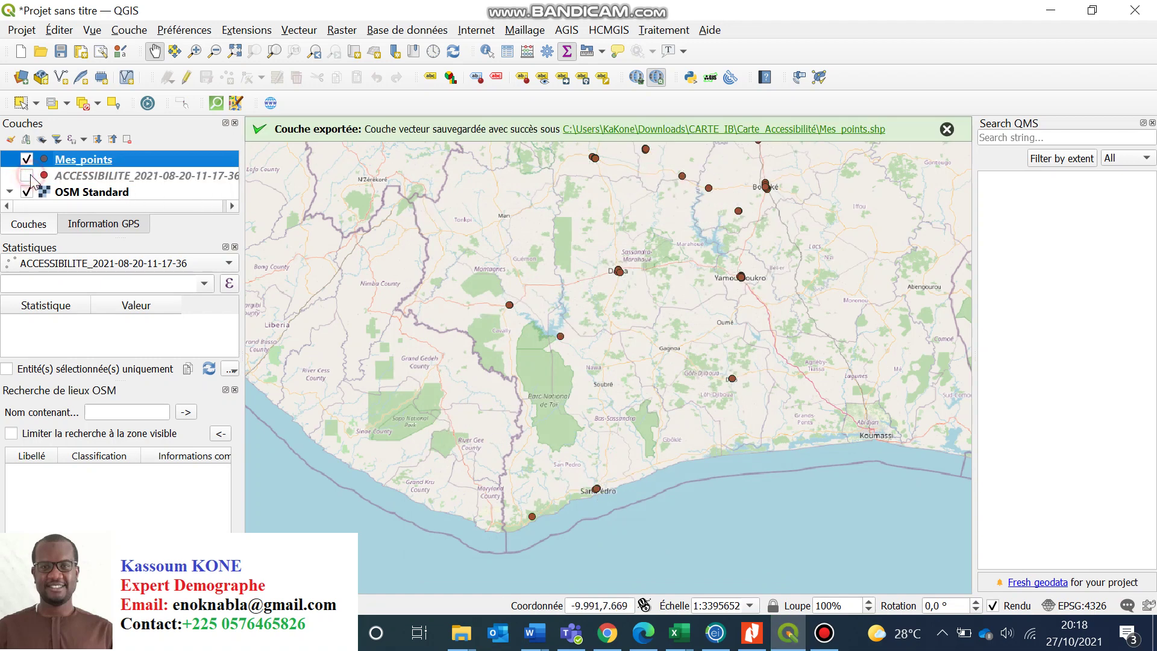